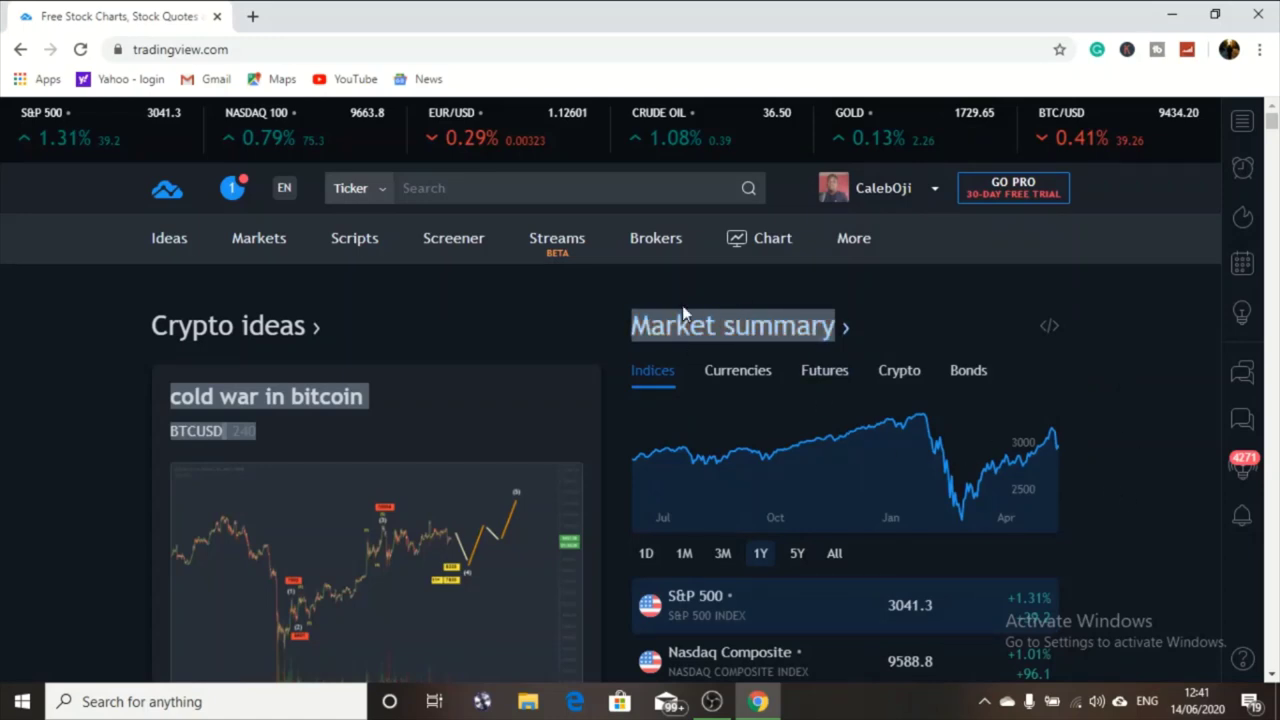
Open the full chart and load the US30 Dow Jones 30 index symbol.
{"action": "left_click", "coordinate": [565, 315]}
{"action": "left_click", "coordinate": [735, 237]}
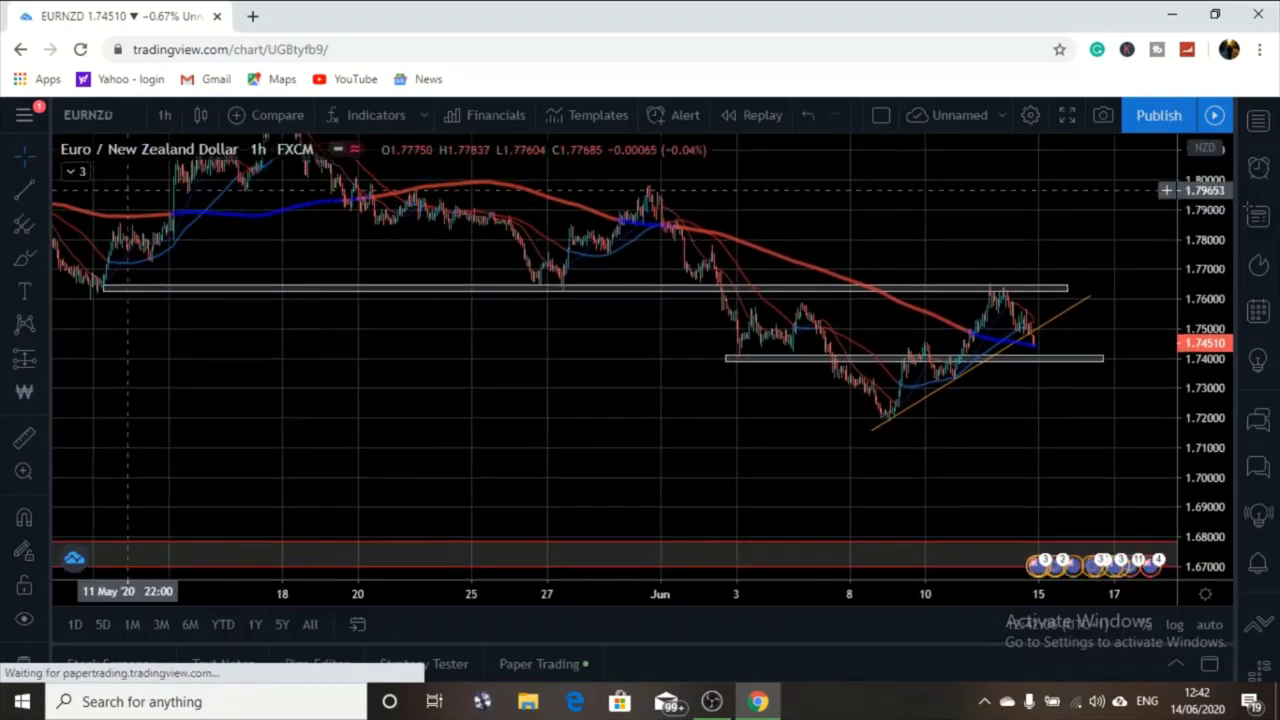
{"action": "key", "text": "BackSpace"}
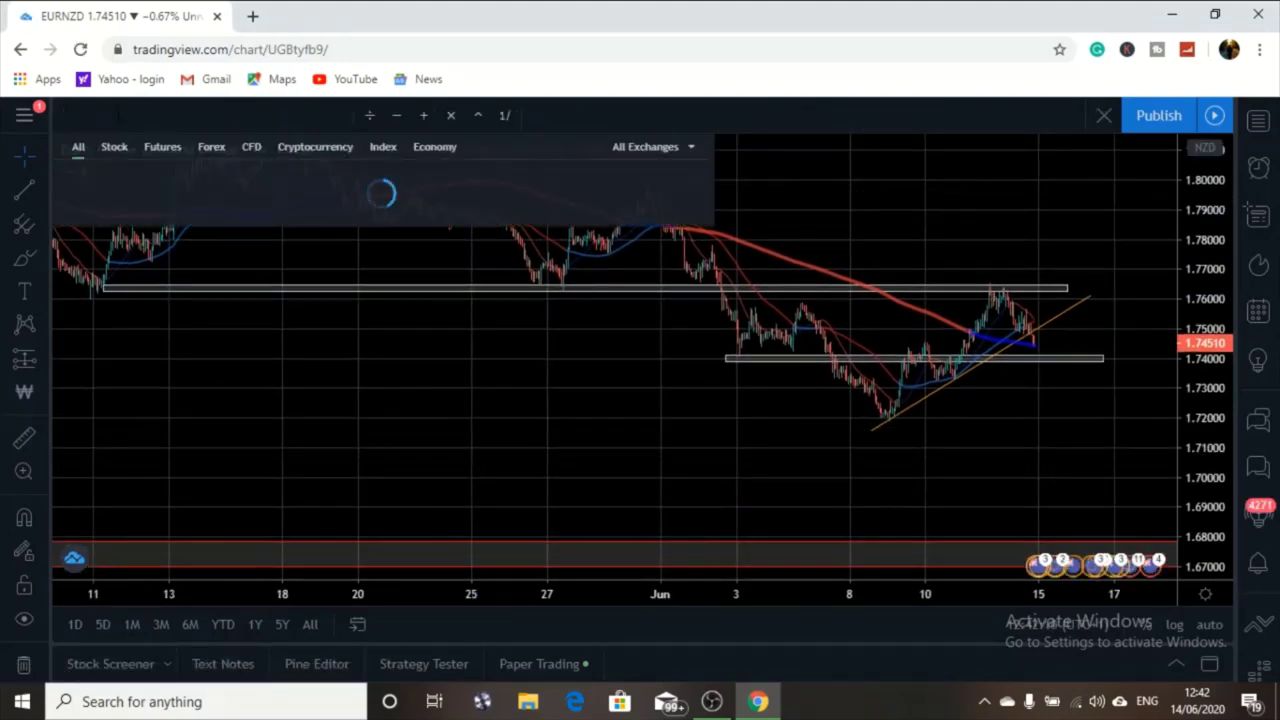
{"action": "type", "text": "US30"}
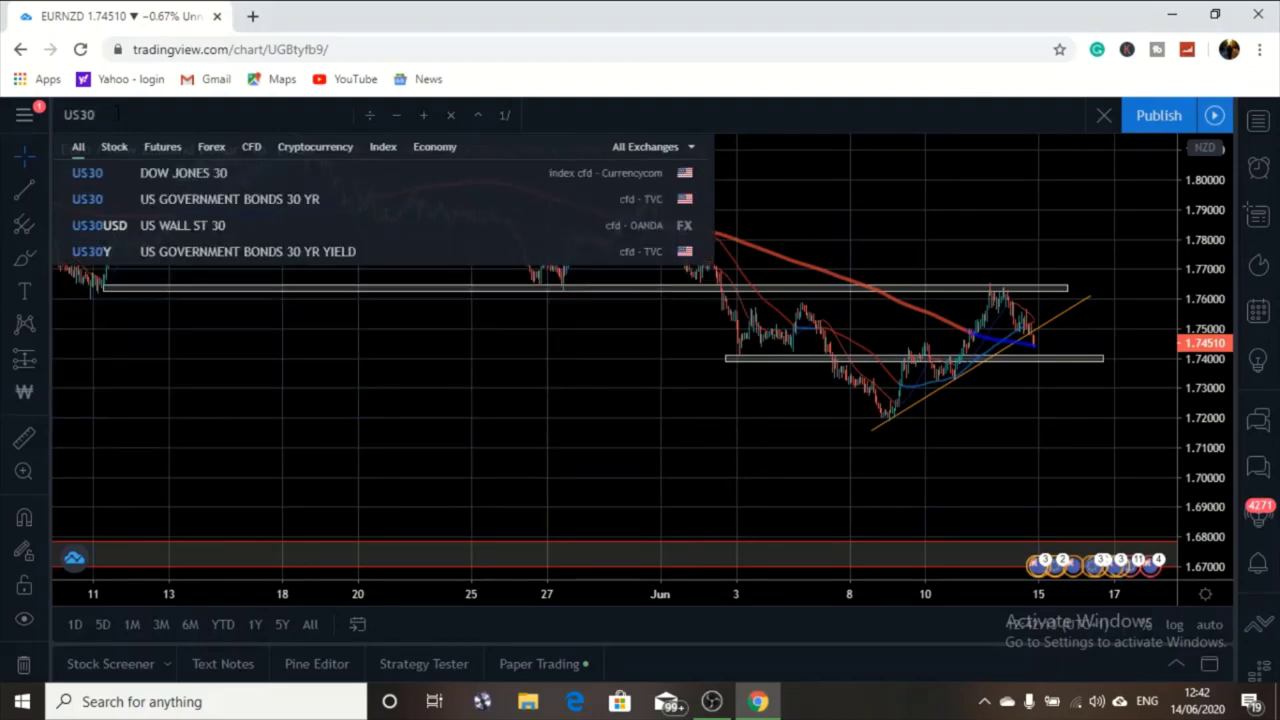
{"action": "left_click", "coordinate": [123, 172]}
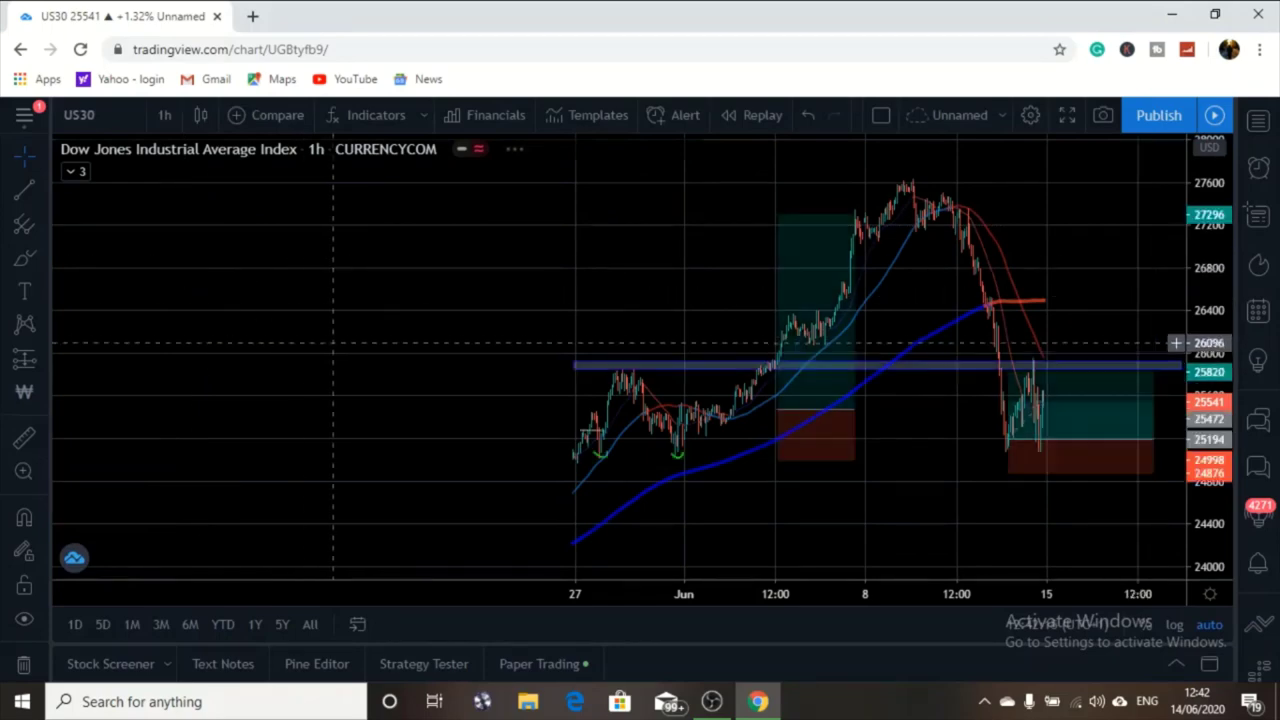
Shorten the white rectangle zone near 27,200 so that it ends around 9 June.
{"action": "left_click_drag", "start_coordinate": [309, 294], "coordinate": [240, 297]}
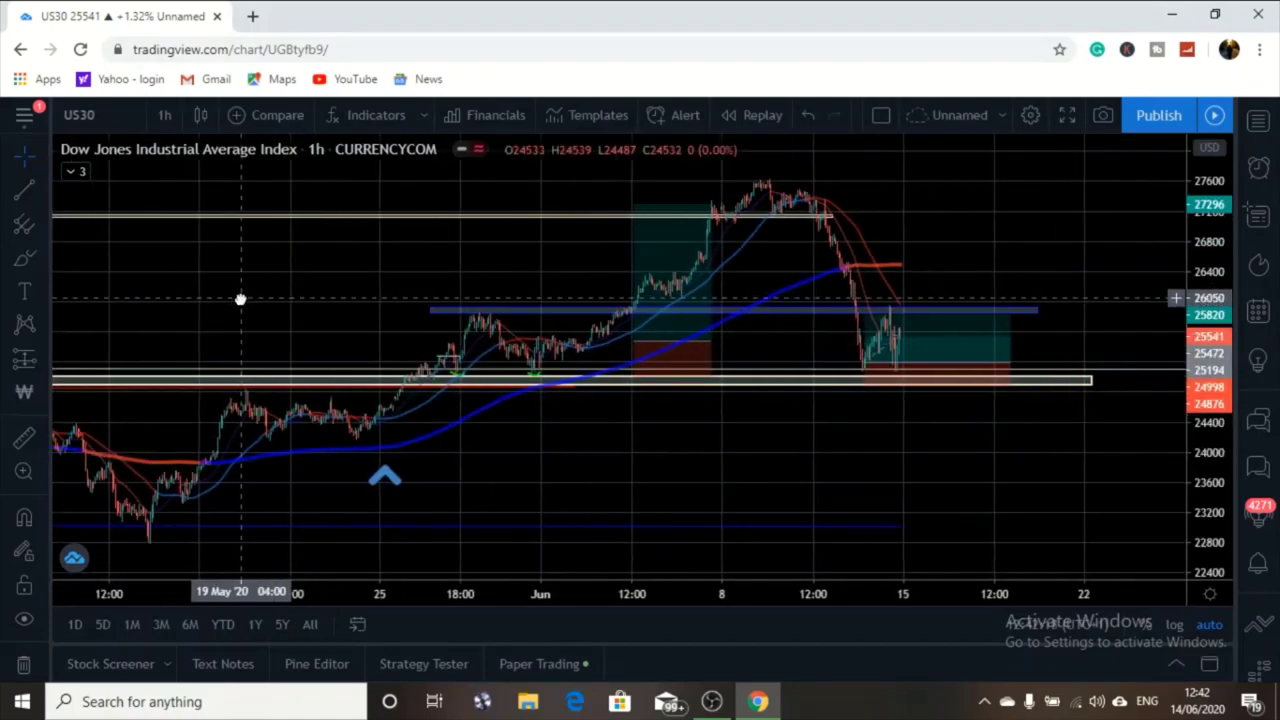
{"action": "left_click_drag", "start_coordinate": [377, 306], "coordinate": [283, 400]}
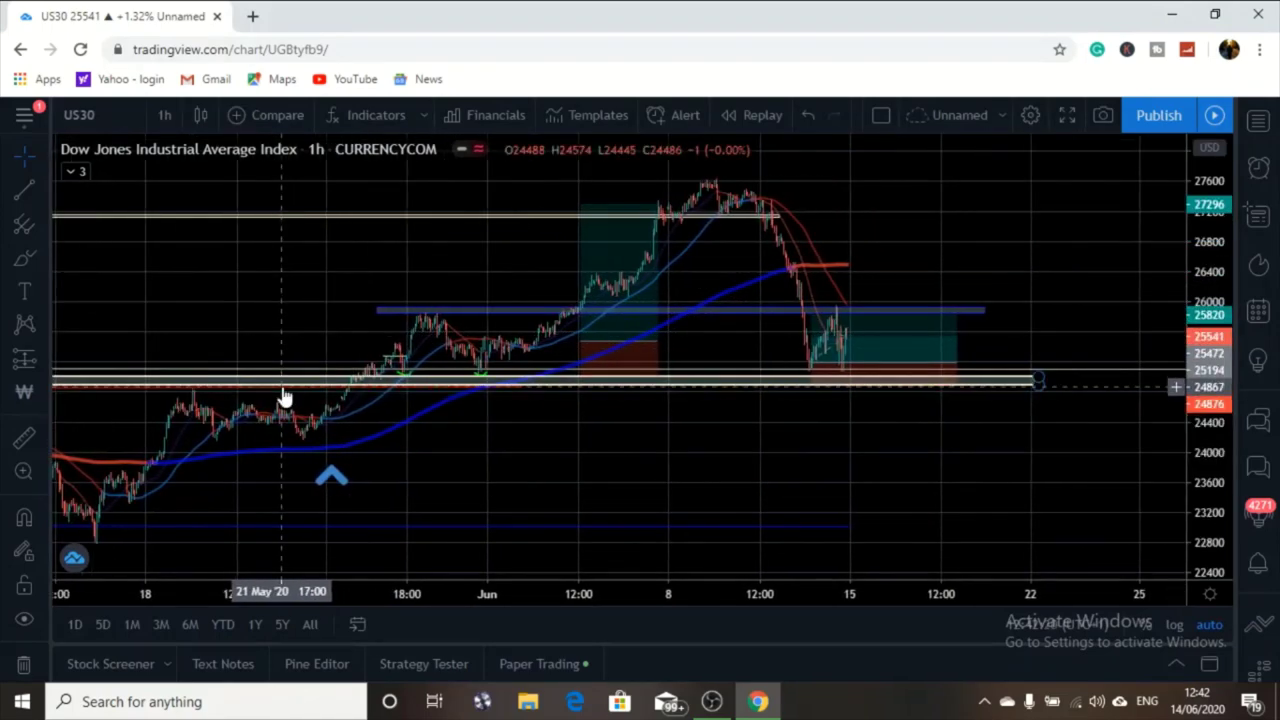
{"action": "left_click", "coordinate": [583, 341]}
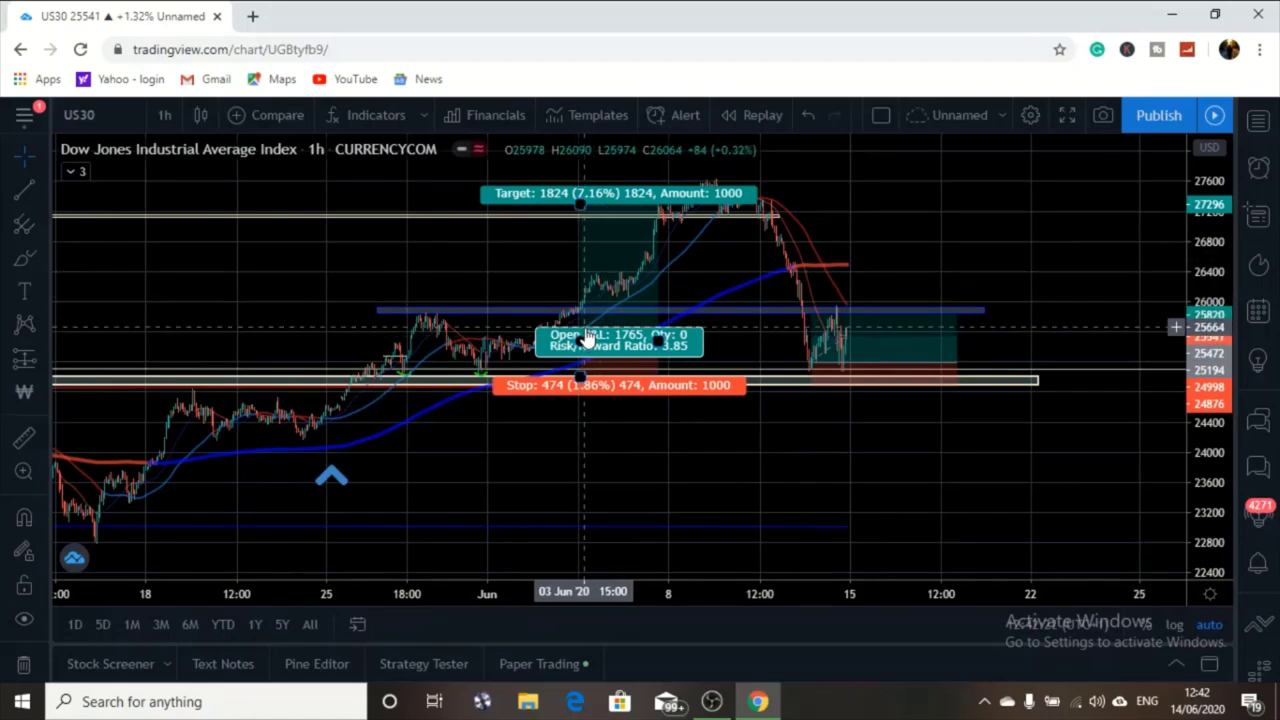
{"action": "left_click", "coordinate": [740, 258]}
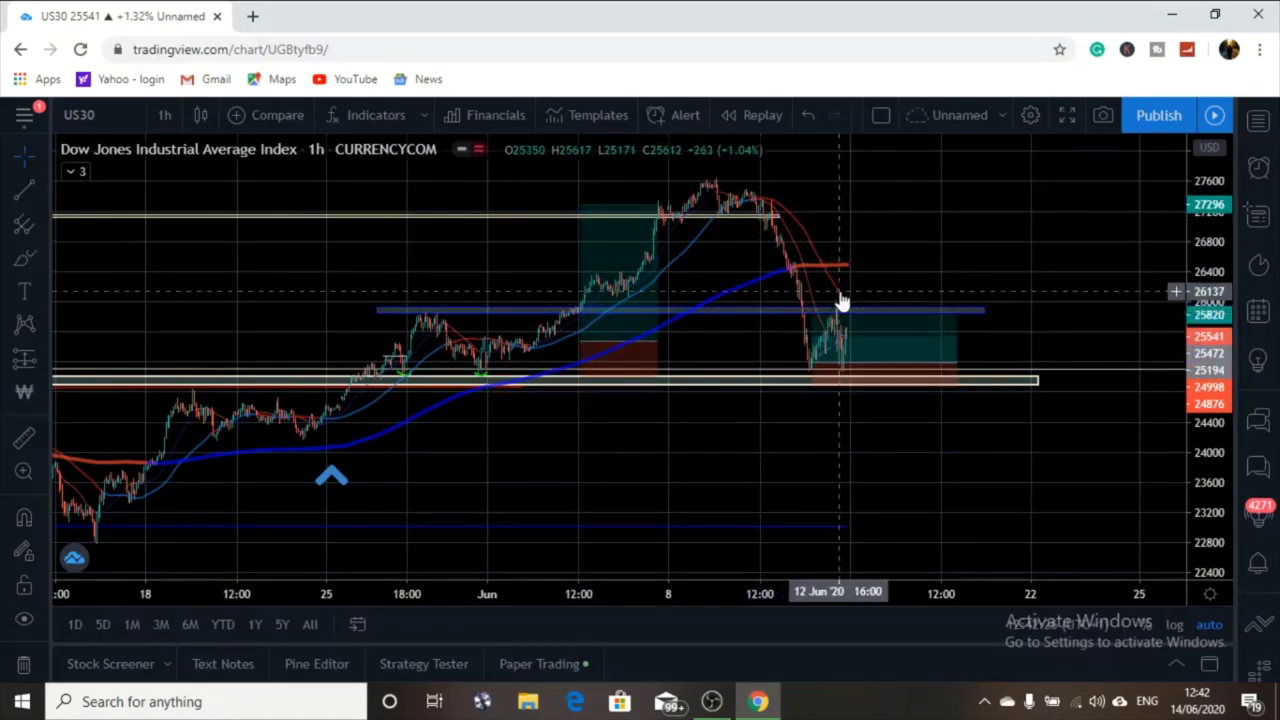
{"action": "left_click", "coordinate": [699, 217]}
{"action": "left_click", "coordinate": [822, 200]}
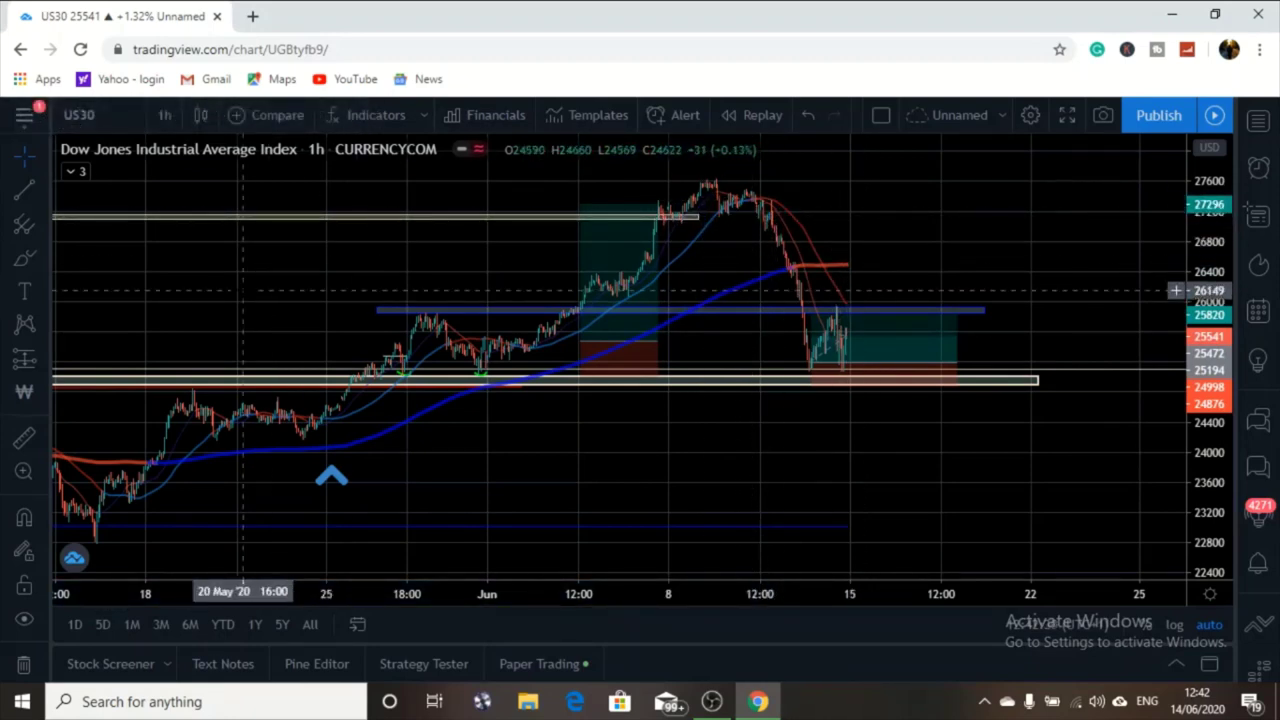
Hide all drawings and switch the US30 chart to the 1-day interval.
{"action": "left_click", "coordinate": [166, 116]}
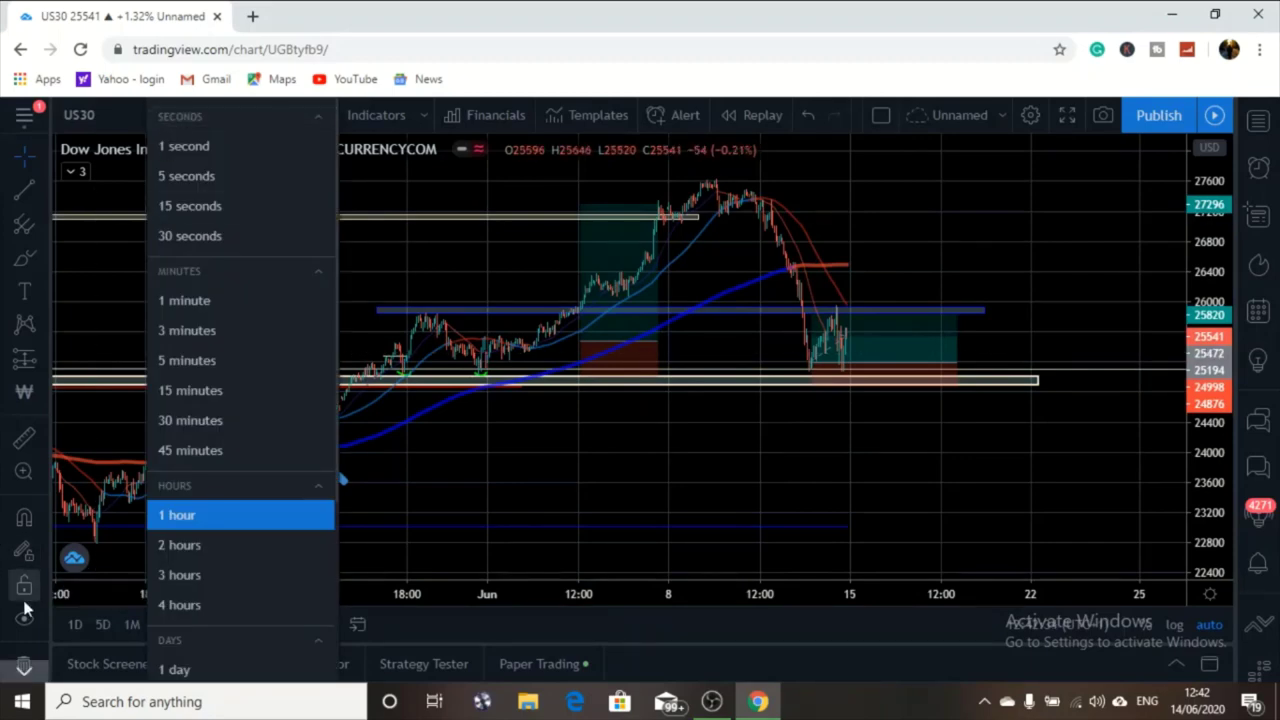
{"action": "left_click", "coordinate": [5, 667]}
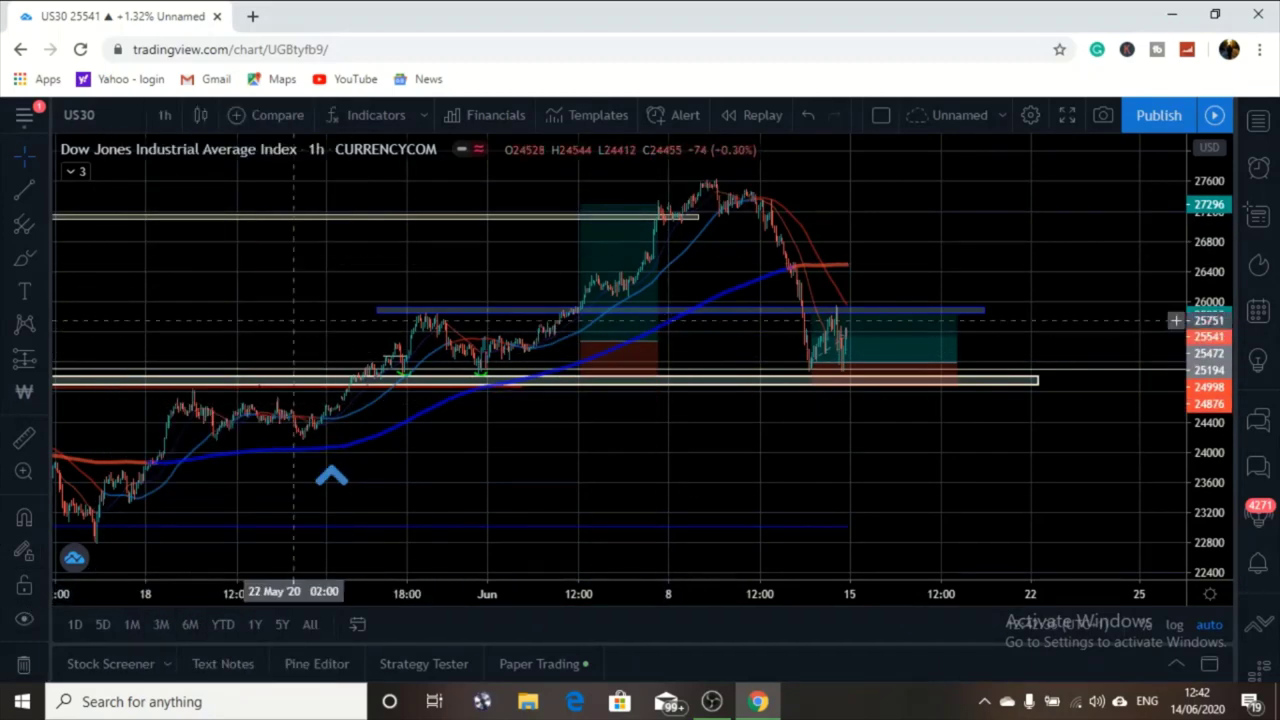
{"action": "left_click", "coordinate": [24, 622]}
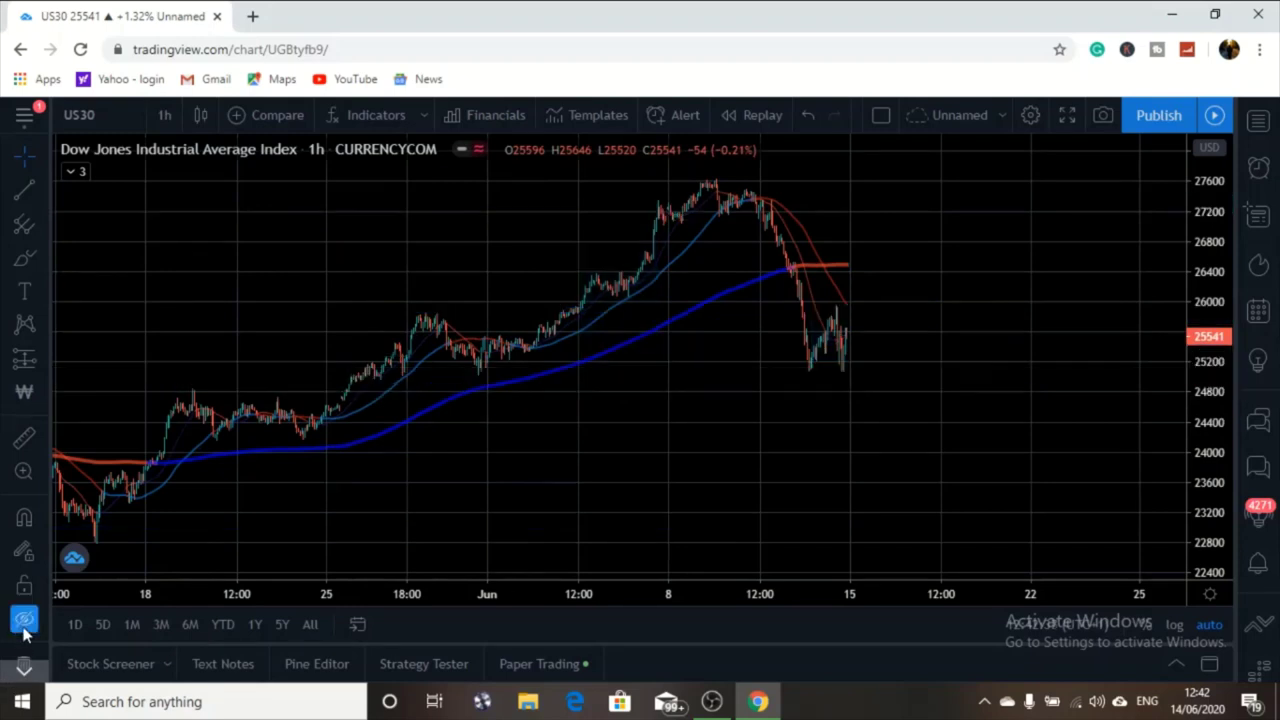
{"action": "left_click", "coordinate": [172, 116]}
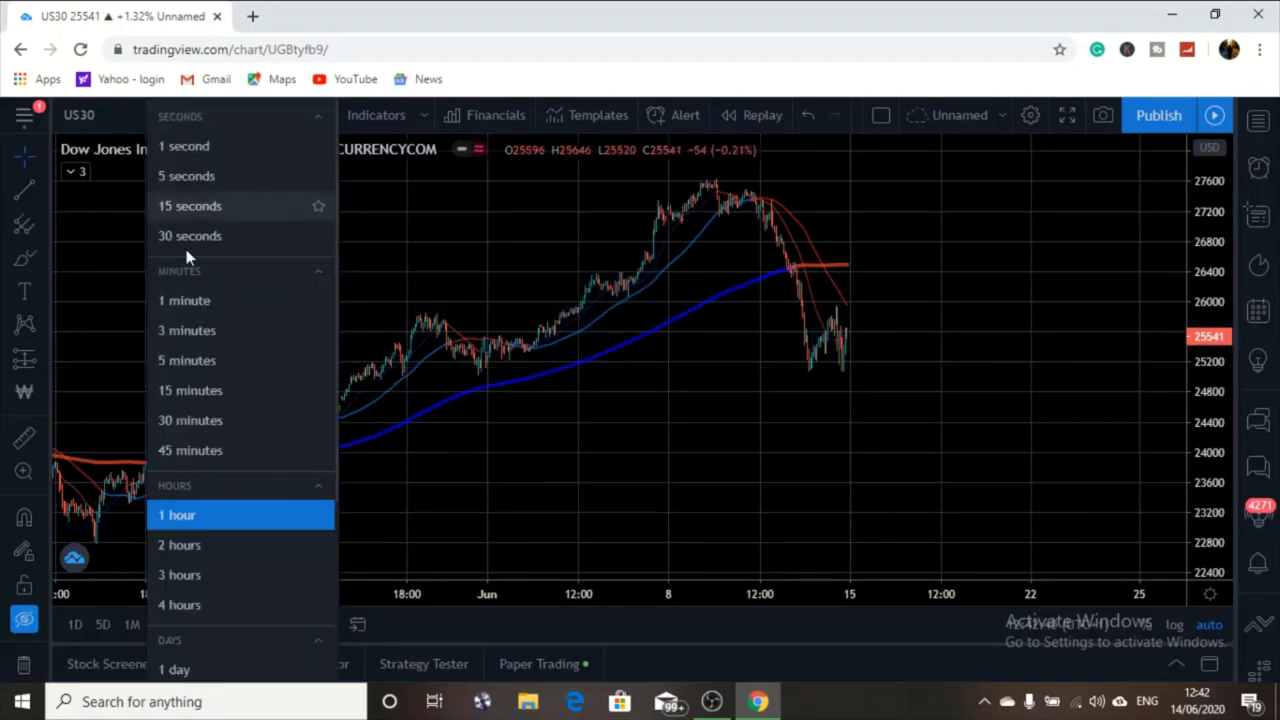
{"action": "left_click", "coordinate": [196, 669]}
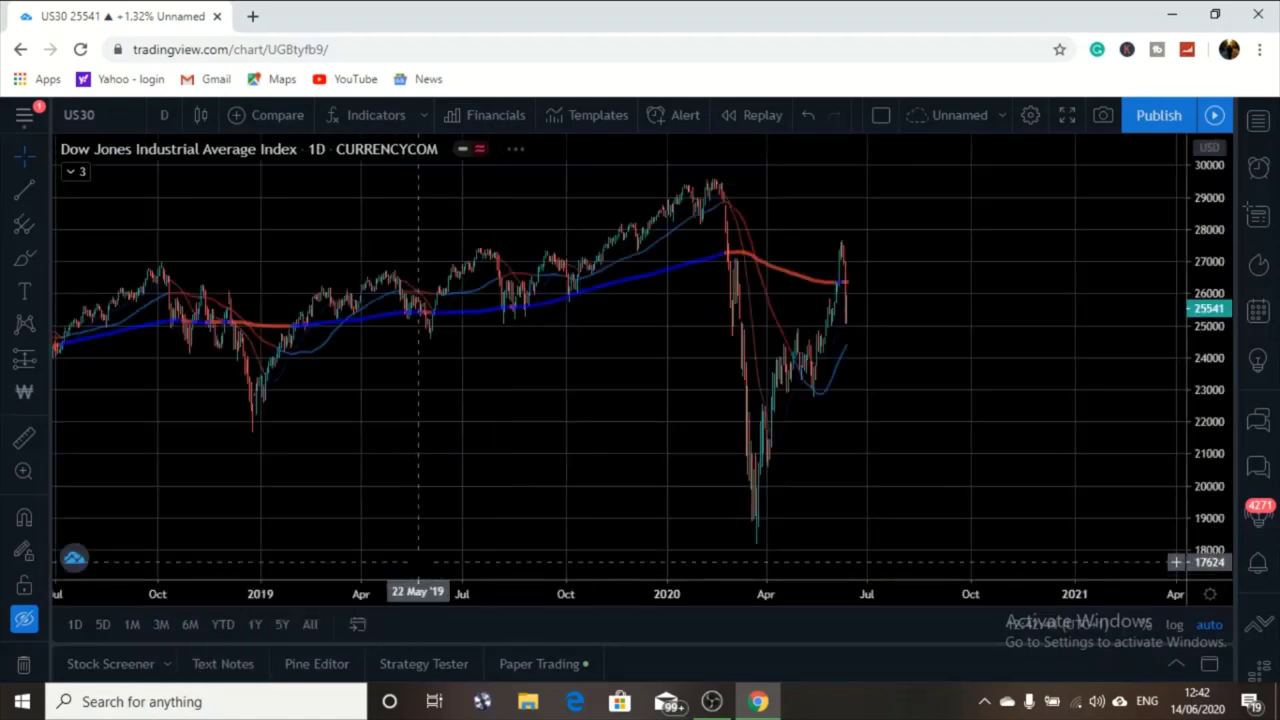
Dismiss the advertisement and examine the daily candles from the early-2020 drop through the June recovery.
{"action": "left_click_drag", "start_coordinate": [457, 414], "coordinate": [501, 518]}
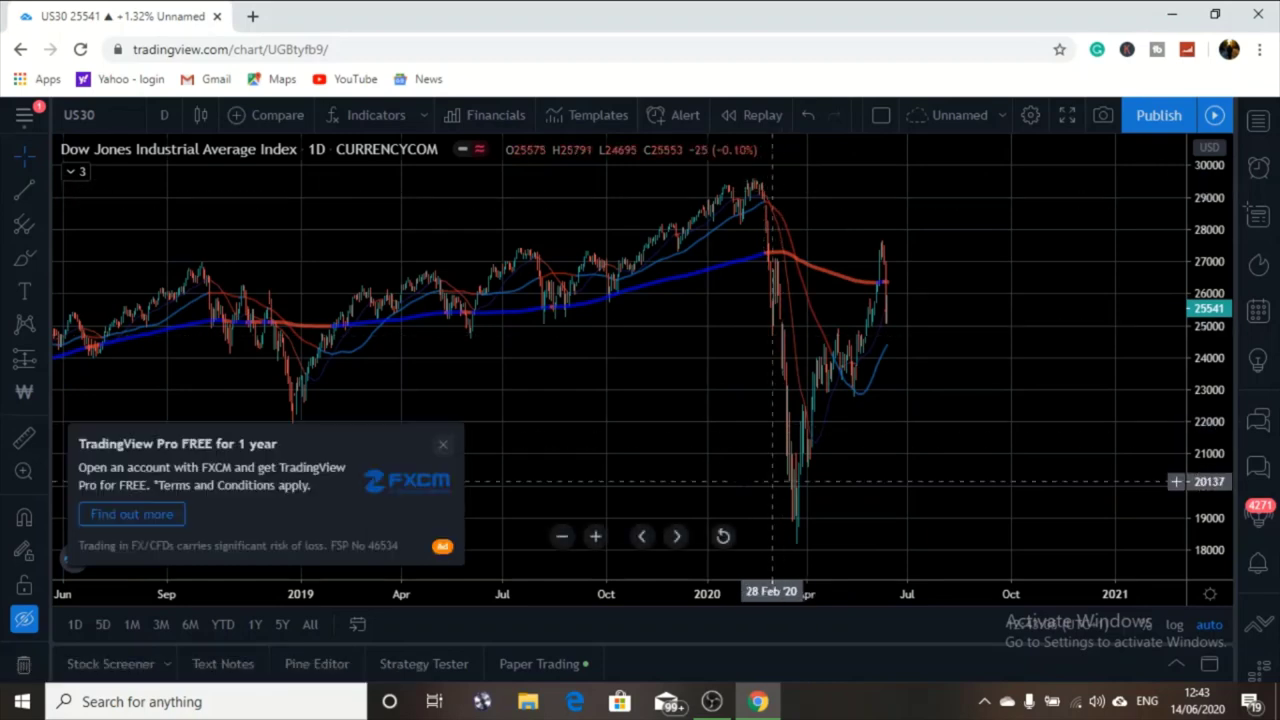
{"action": "left_click", "coordinate": [443, 449]}
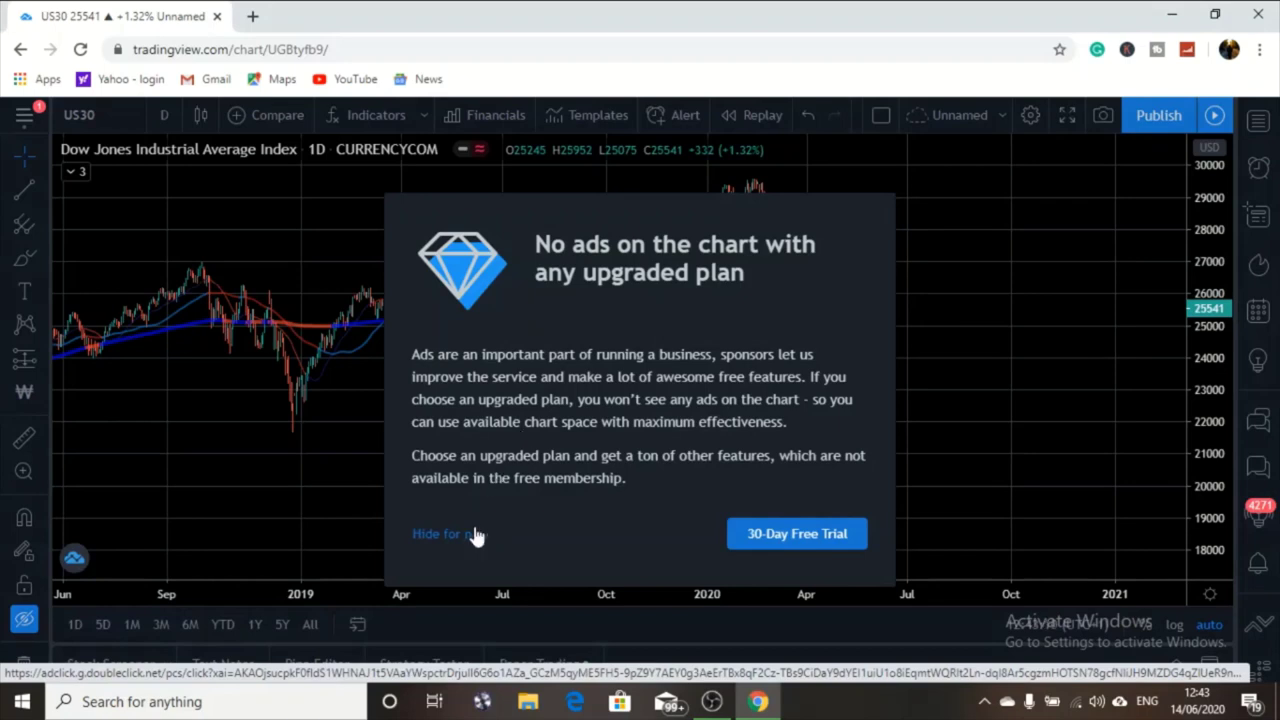
{"action": "left_click", "coordinate": [474, 534]}
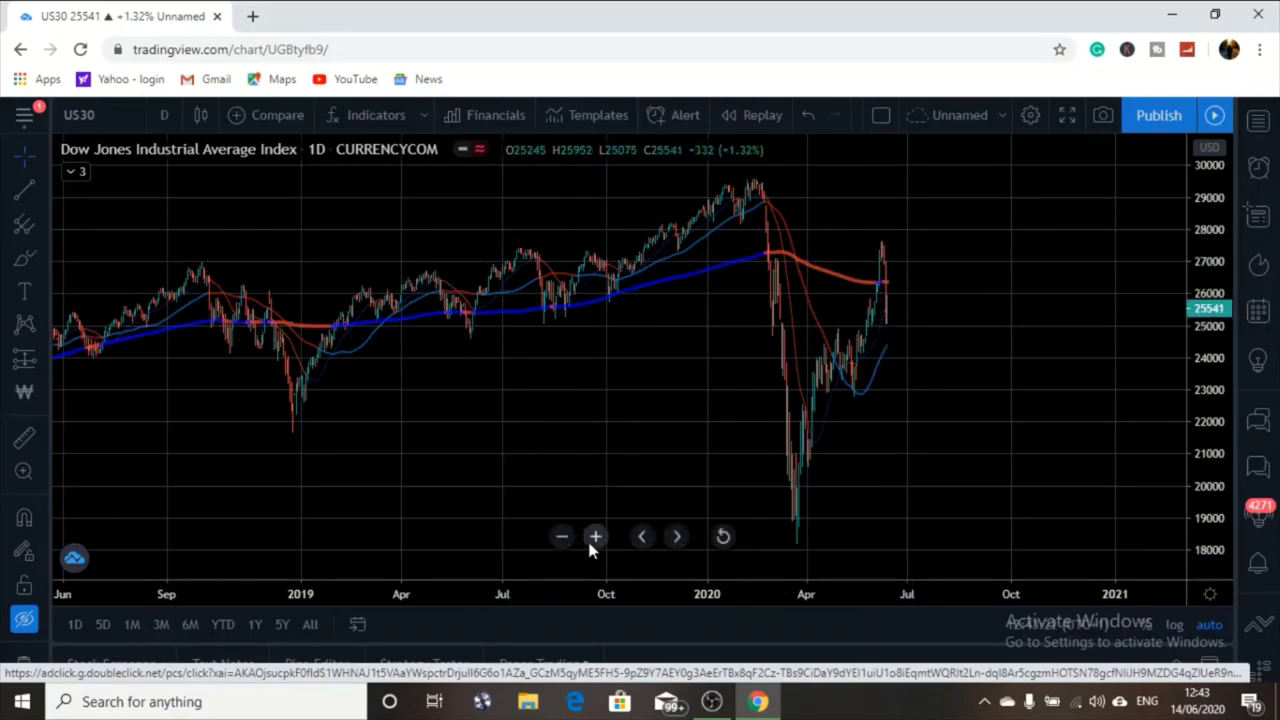
{"action": "left_click", "coordinate": [595, 536]}
{"action": "left_click", "coordinate": [595, 536]}
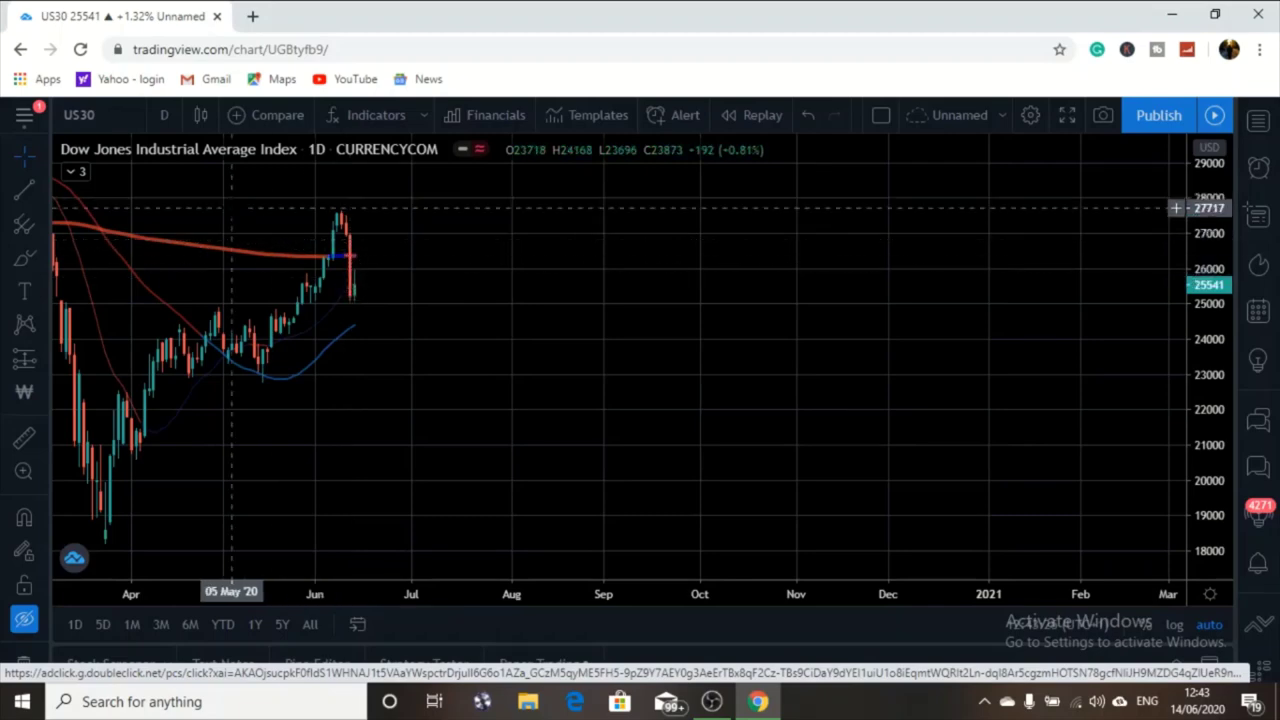
{"action": "left_click_drag", "start_coordinate": [211, 290], "coordinate": [509, 360]}
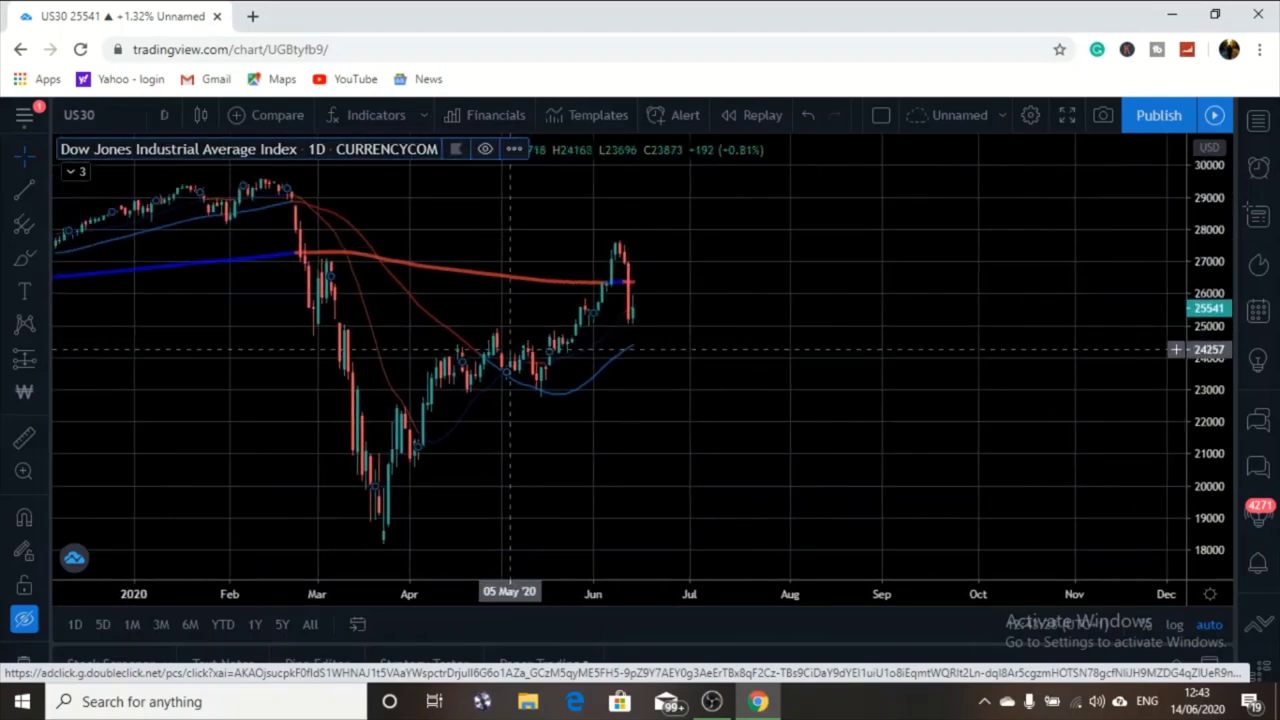
{"action": "left_click_drag", "start_coordinate": [280, 323], "coordinate": [537, 430]}
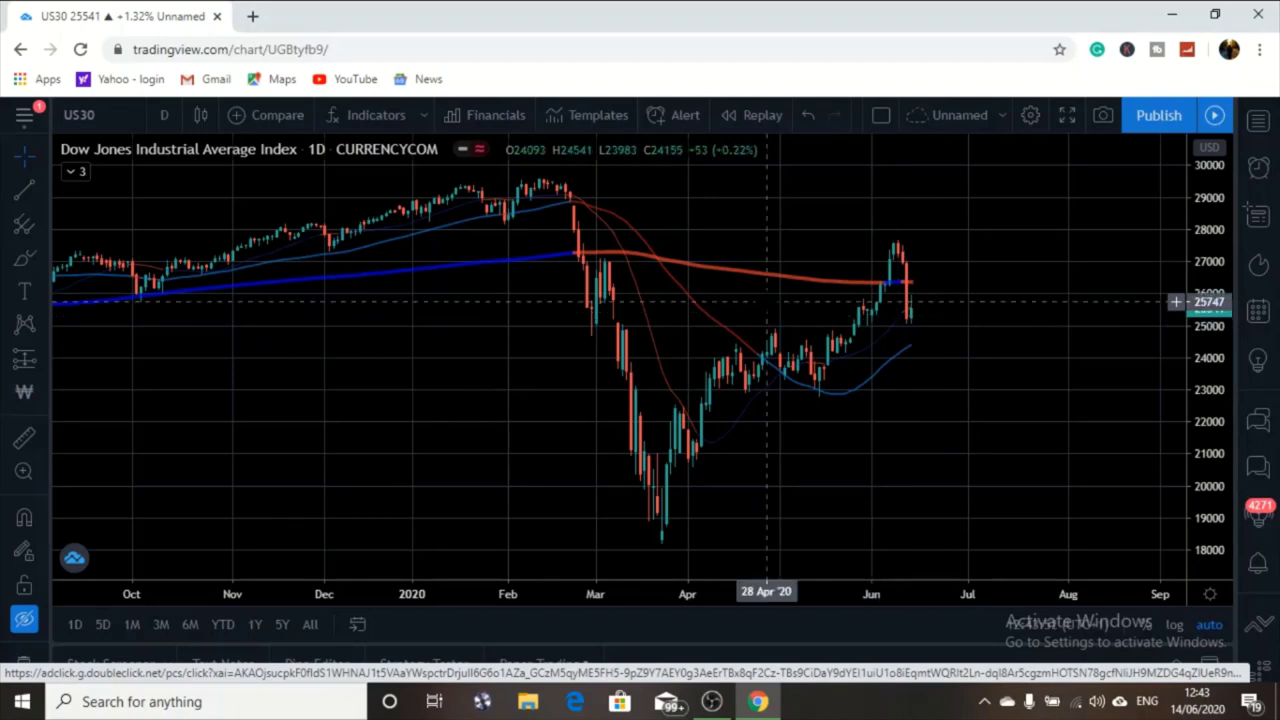
Switch the US30 chart to the 4-hour interval.
{"action": "left_click", "coordinate": [203, 118]}
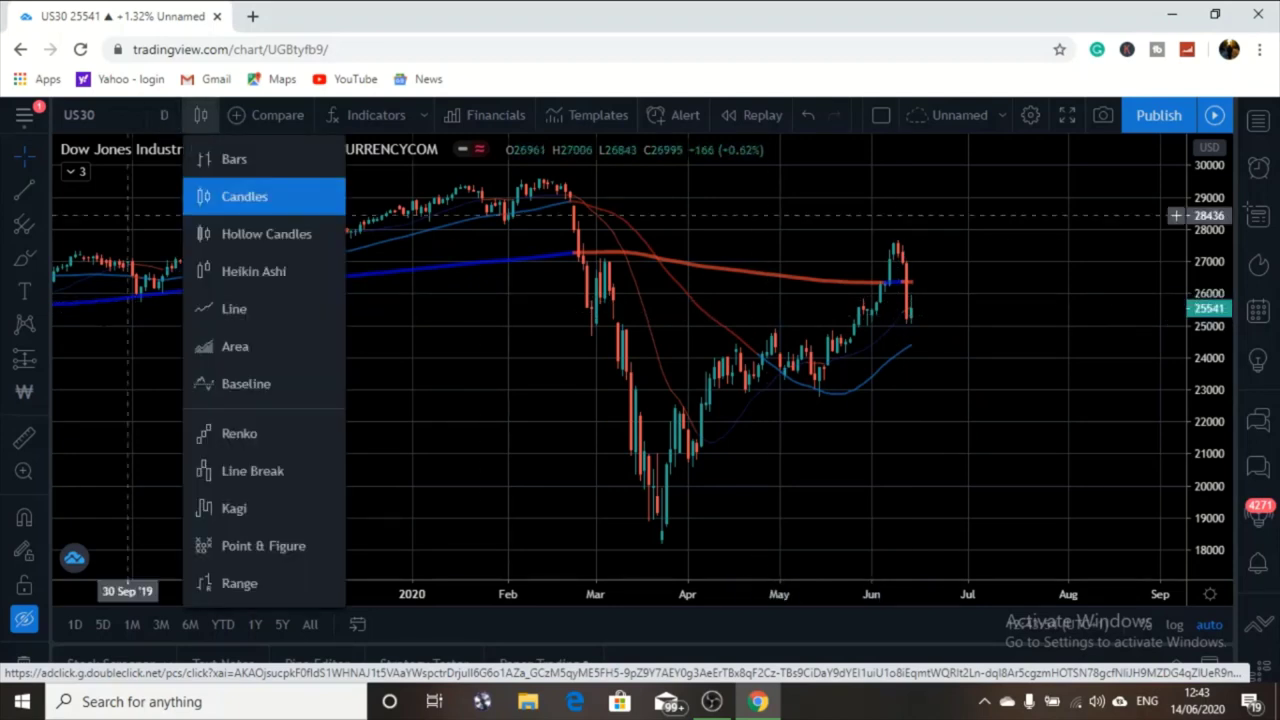
{"action": "left_click", "coordinate": [163, 118]}
{"action": "left_click", "coordinate": [165, 118]}
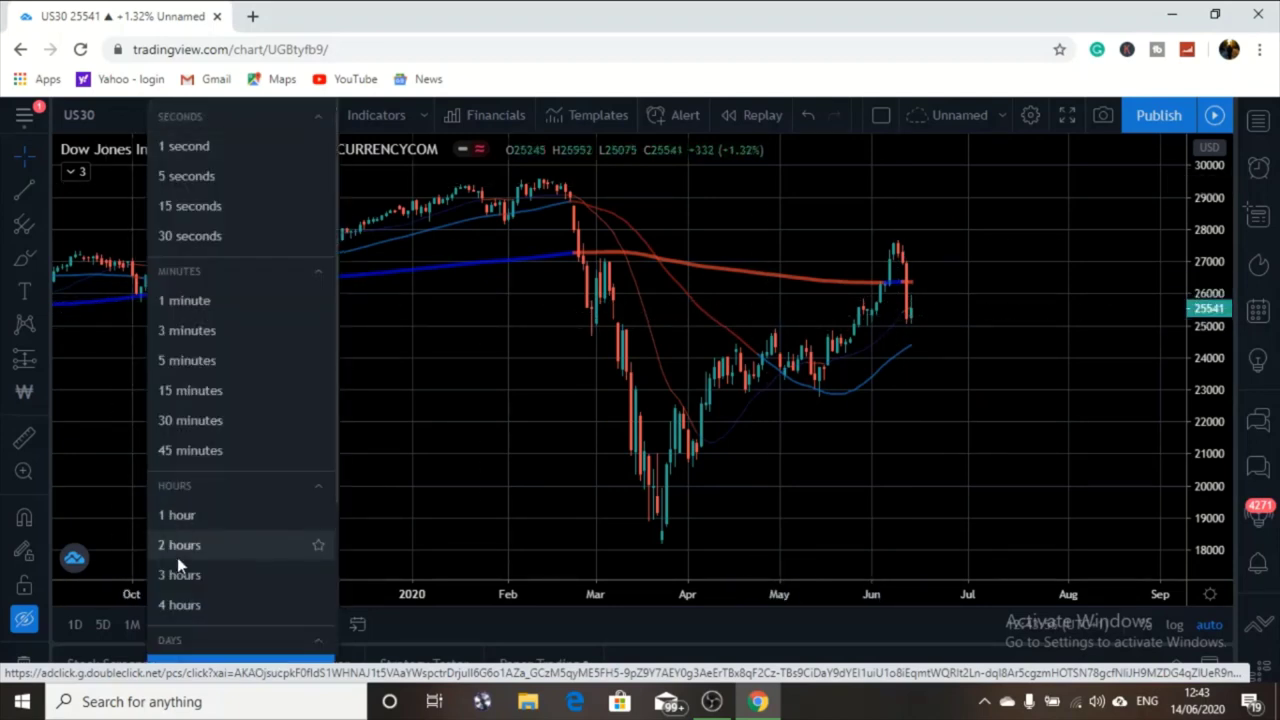
{"action": "left_click", "coordinate": [180, 605]}
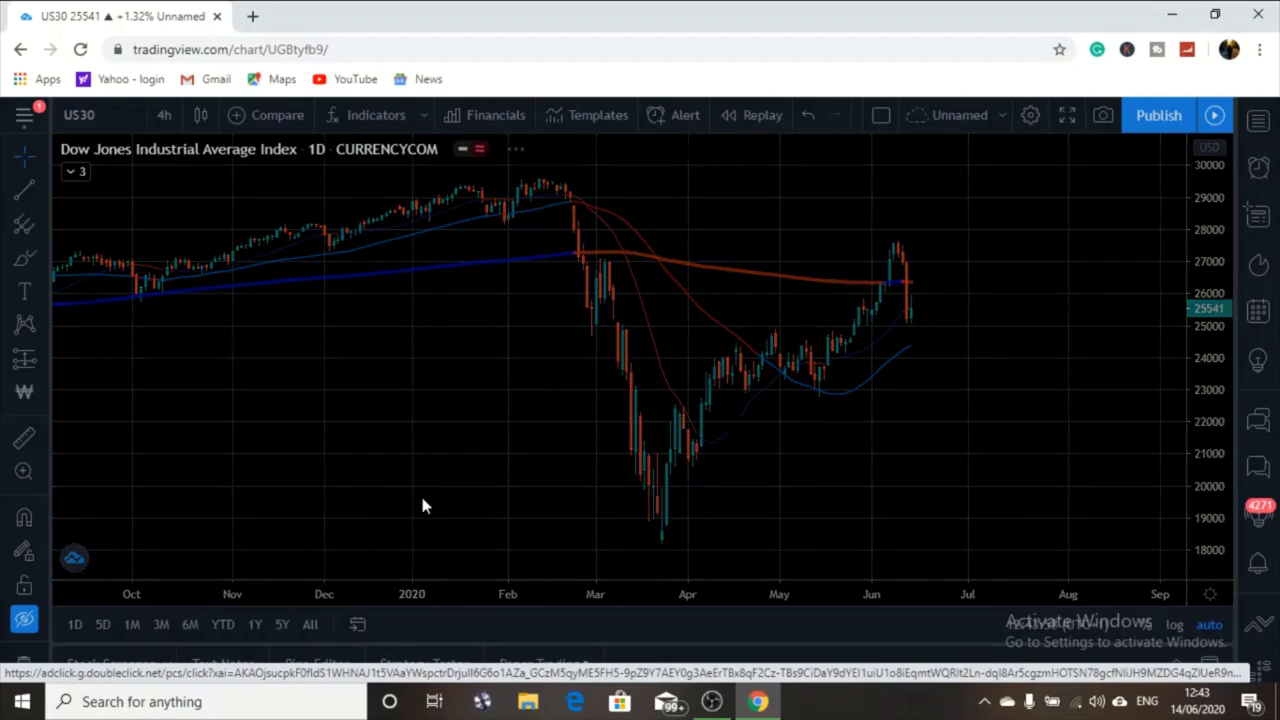
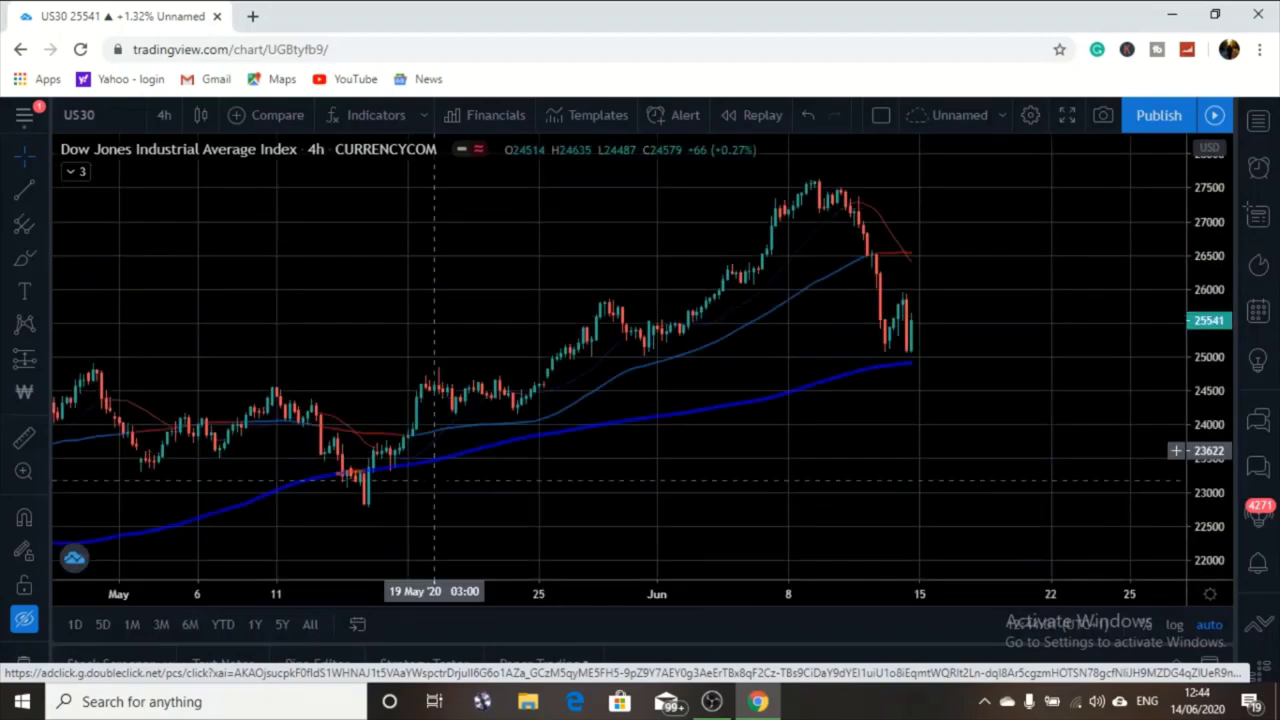
Examine the 4-hour price action against the moving averages from late February to mid-June.
{"action": "mouse_move", "coordinate": [614, 534]}
{"action": "left_click", "coordinate": [562, 537]}
{"action": "left_click", "coordinate": [562, 537]}
{"action": "left_click", "coordinate": [562, 537]}
{"action": "left_click_drag", "start_coordinate": [740, 286], "coordinate": [513, 288]}
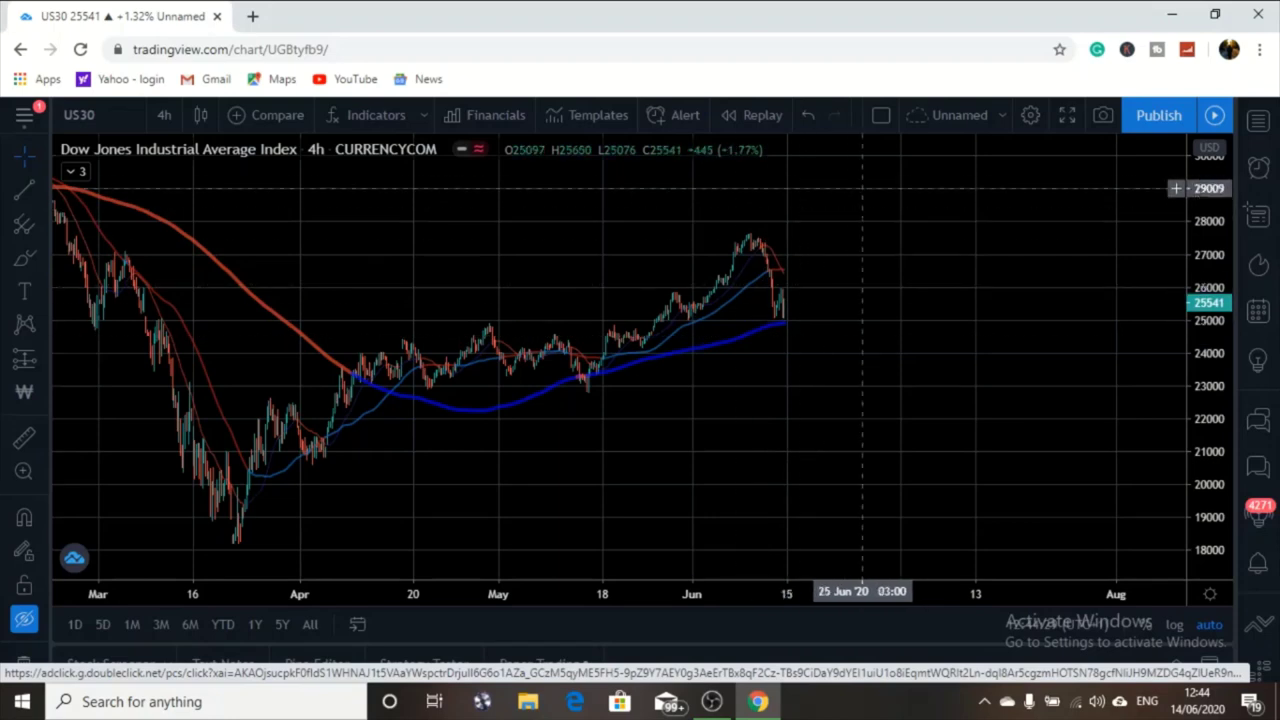
{"action": "left_click_drag", "start_coordinate": [555, 283], "coordinate": [605, 374]}
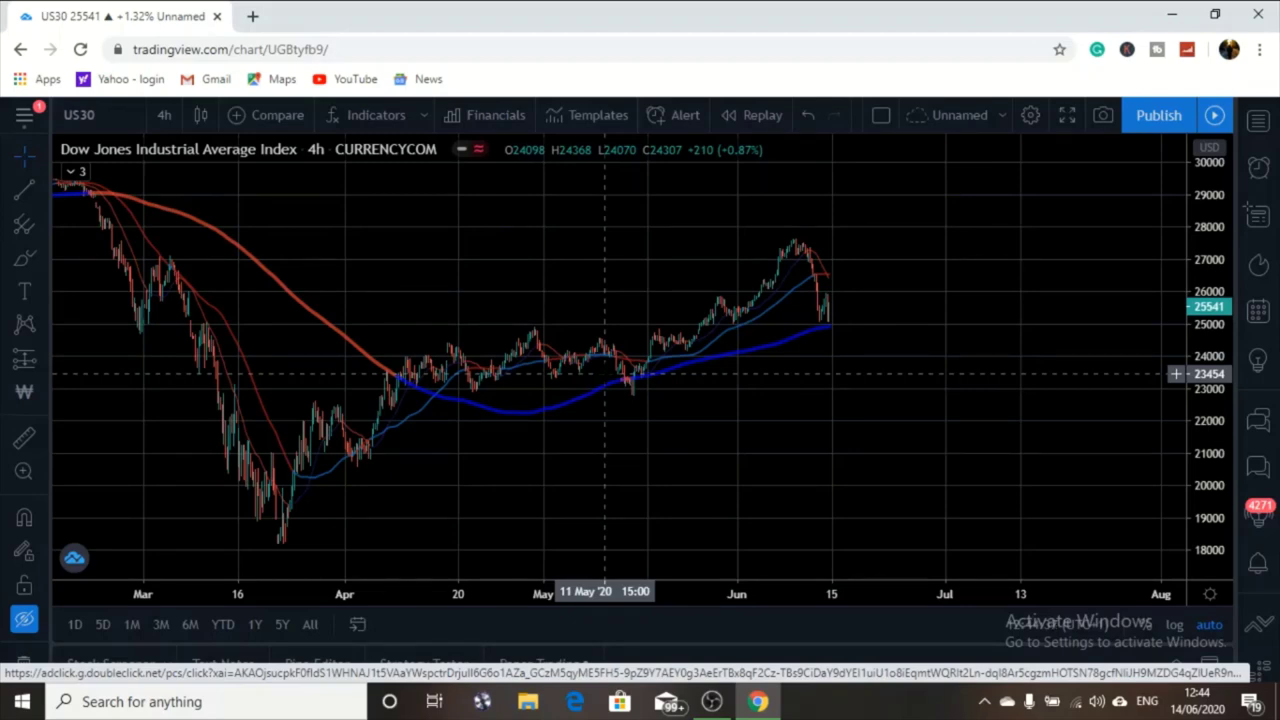
{"action": "left_click_drag", "start_coordinate": [457, 300], "coordinate": [475, 408]}
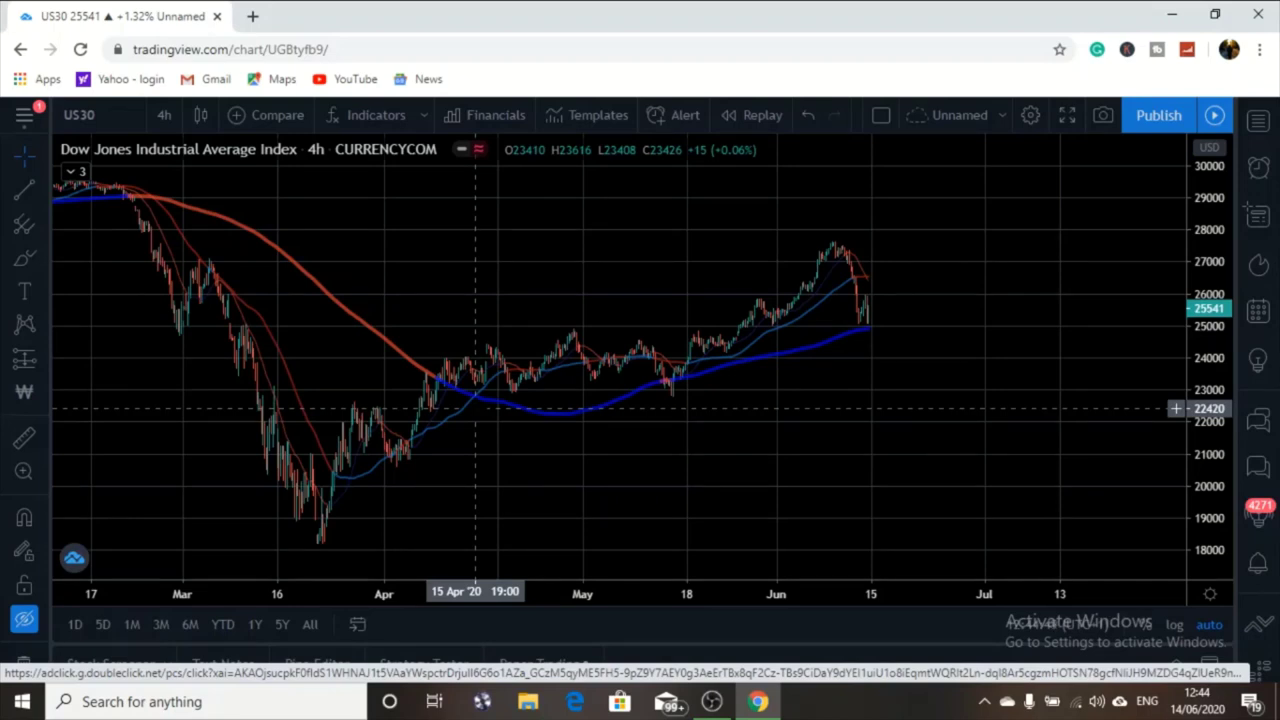
{"action": "left_click", "coordinate": [42, 260]}
{"action": "left_click", "coordinate": [68, 296]}
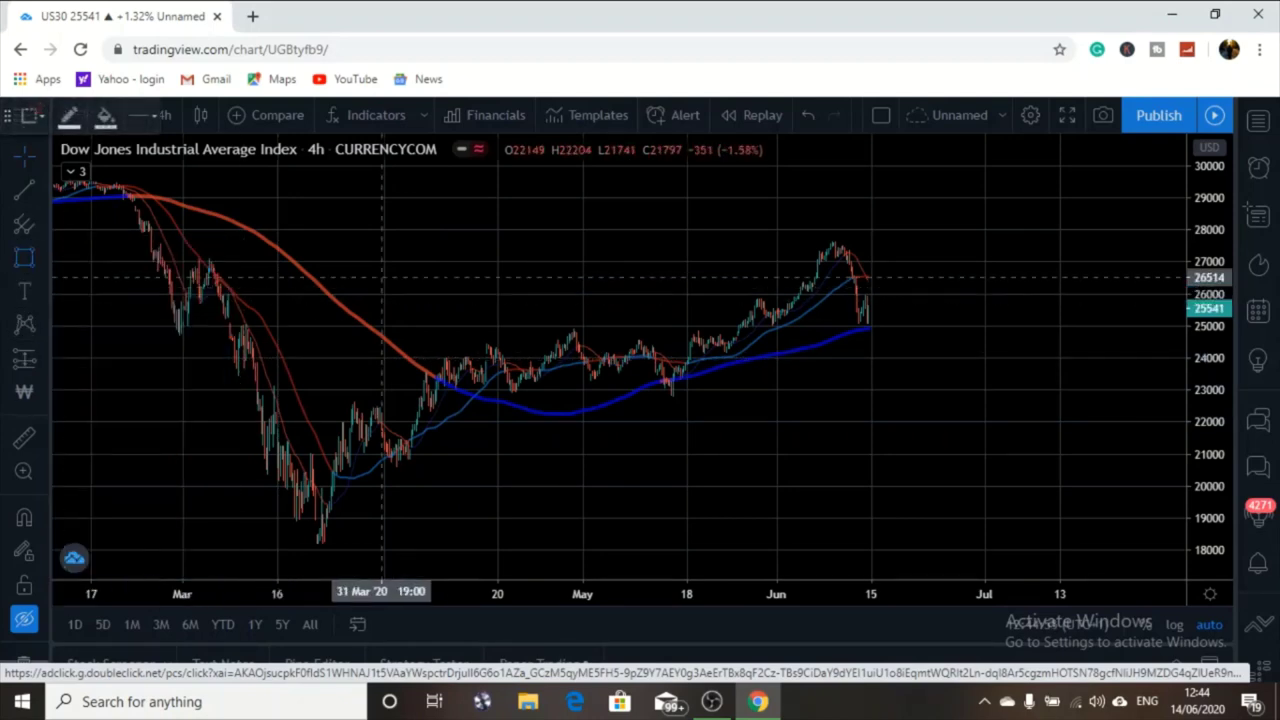
{"action": "left_click", "coordinate": [378, 327]}
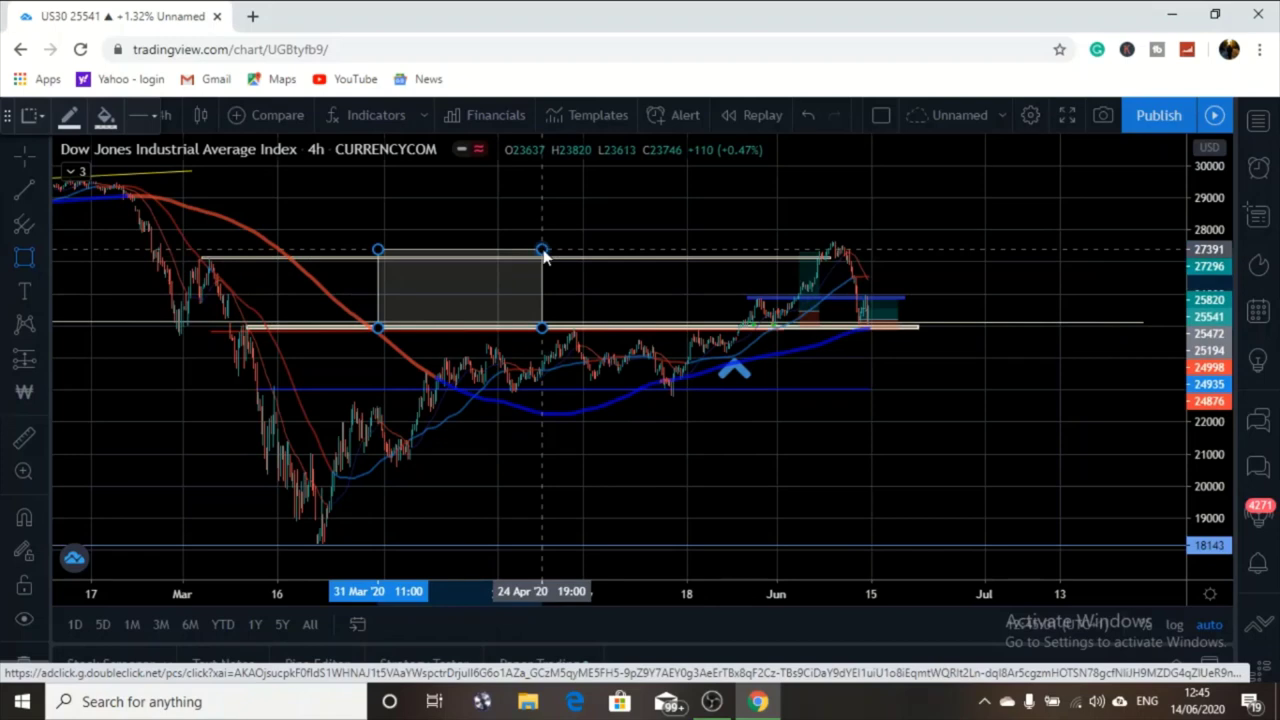
{"action": "left_click", "coordinate": [543, 278]}
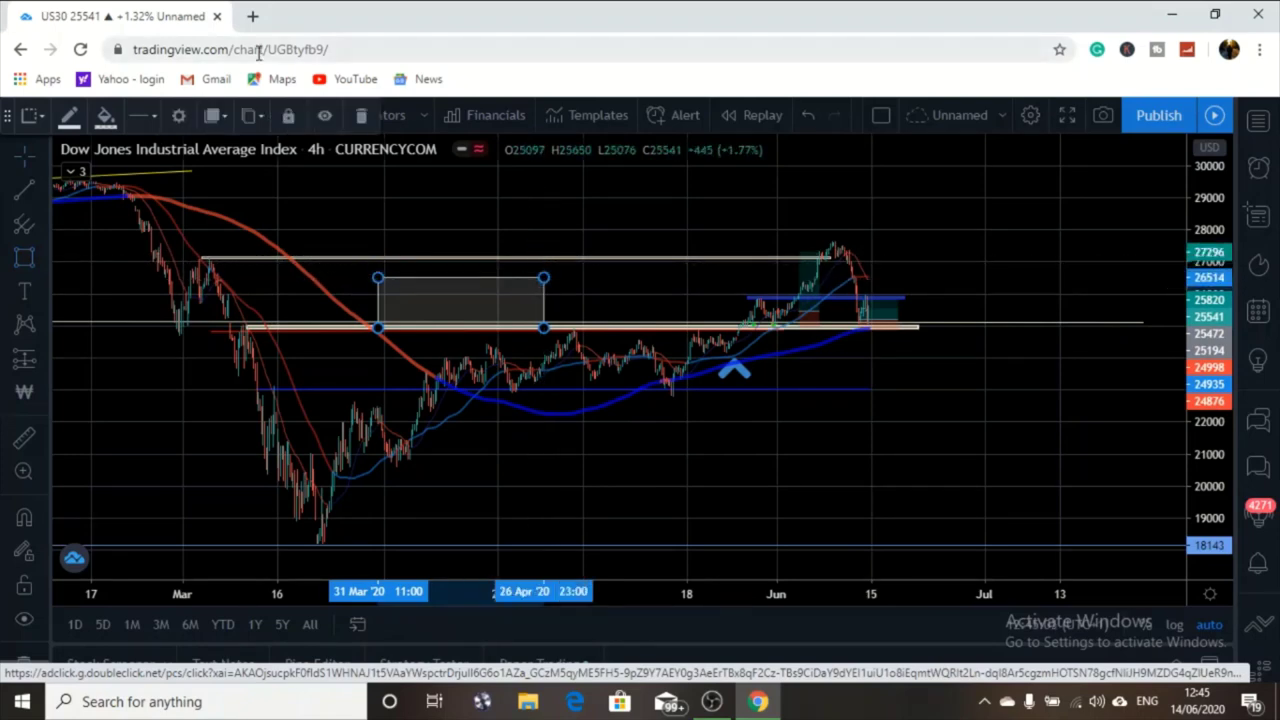
{"action": "left_click", "coordinate": [361, 116]}
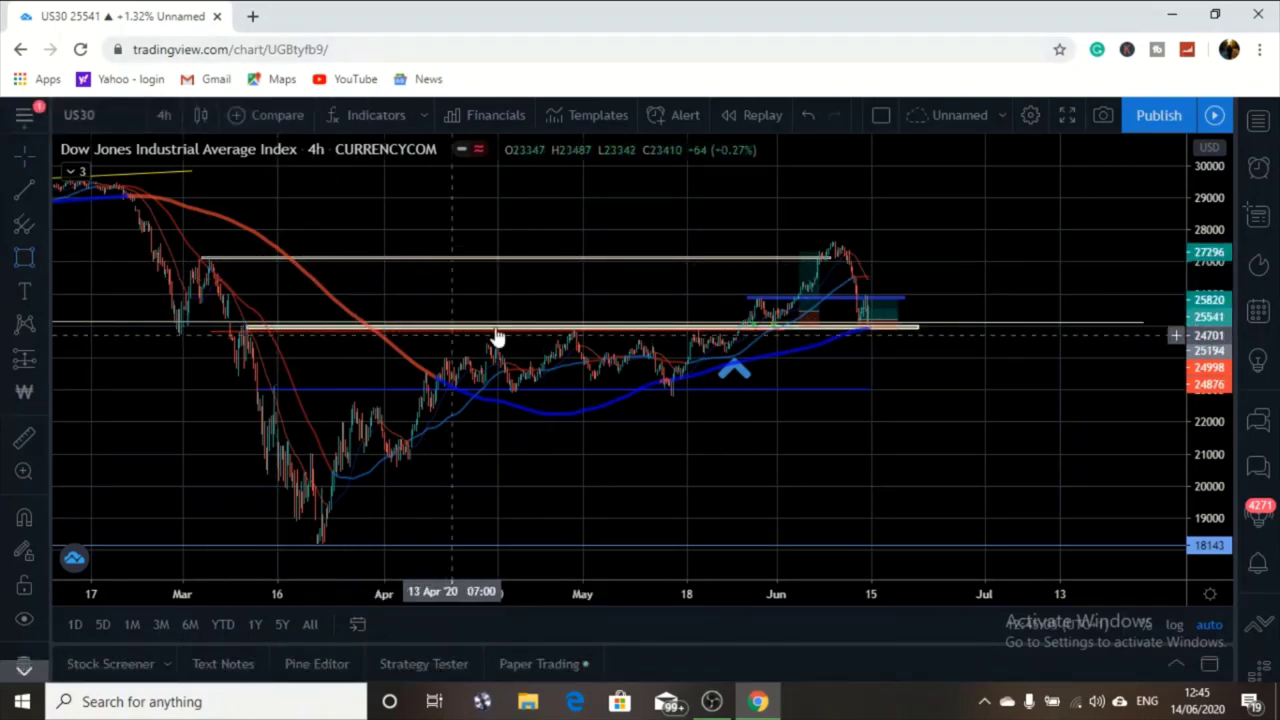
{"action": "mouse_move", "coordinate": [872, 342]}
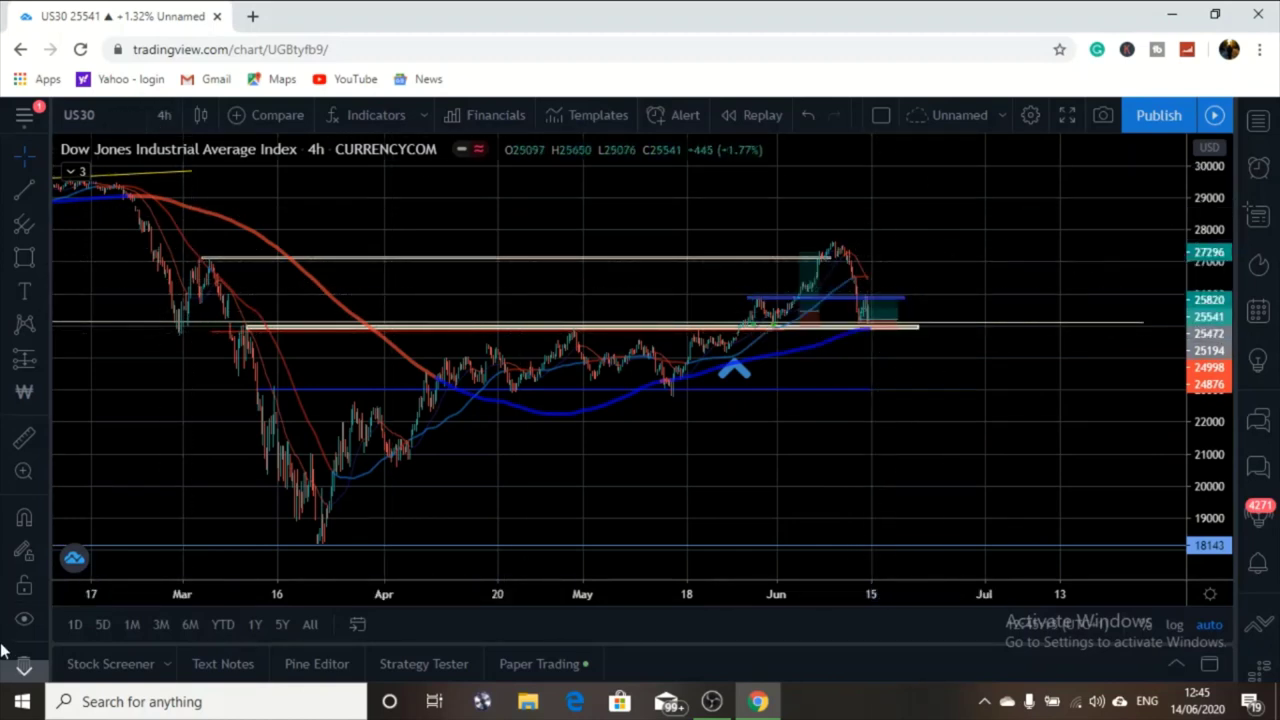
{"action": "left_click", "coordinate": [26, 621]}
Examine the 4-hour candles and moving averages from April to mid-June in closer detail.
{"action": "left_click_drag", "start_coordinate": [471, 297], "coordinate": [350, 300]}
{"action": "left_click_drag", "start_coordinate": [1210, 395], "coordinate": [1024, 562]}
{"action": "left_click_drag", "start_coordinate": [528, 389], "coordinate": [648, 197]}
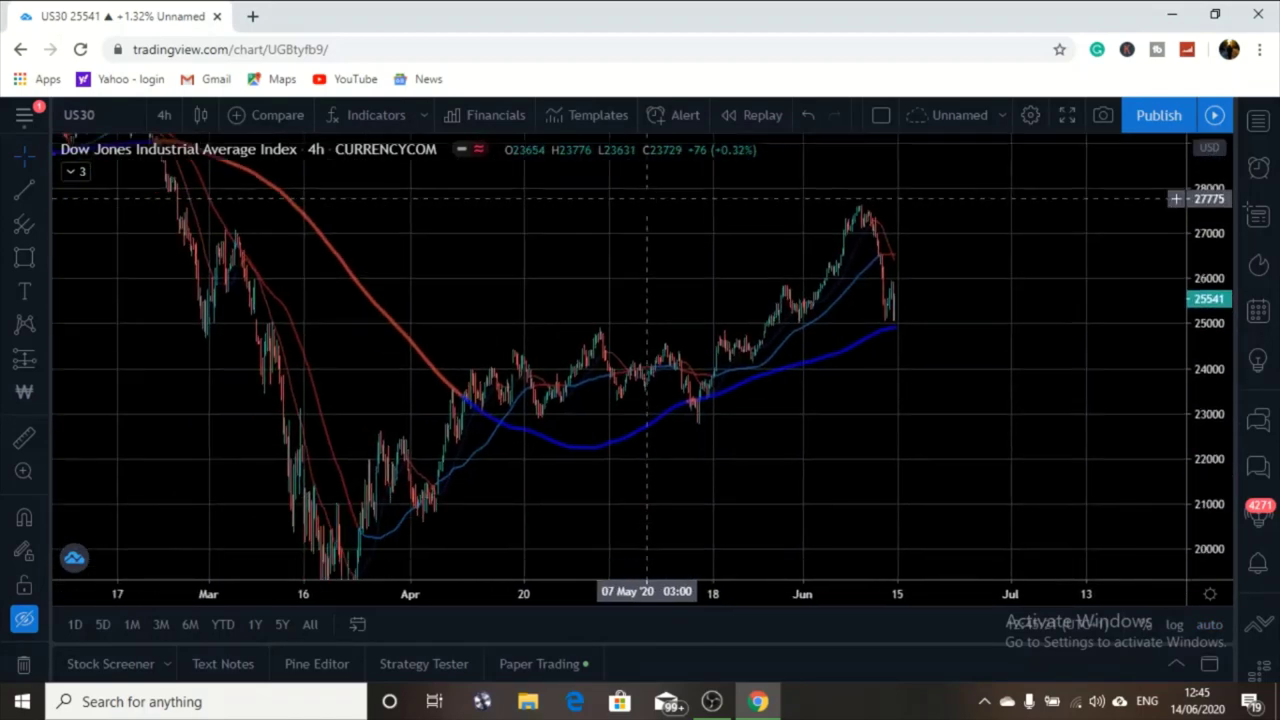
{"action": "left_click", "coordinate": [595, 536]}
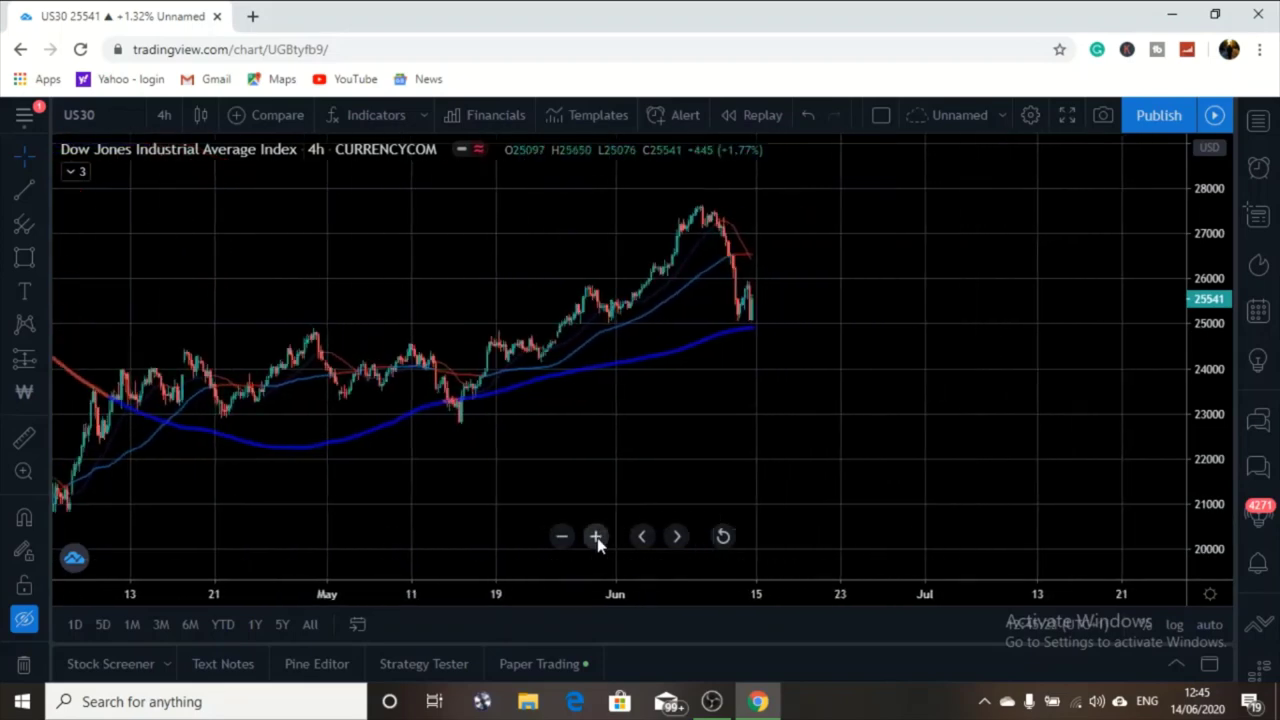
{"action": "left_click_drag", "start_coordinate": [545, 451], "coordinate": [908, 505]}
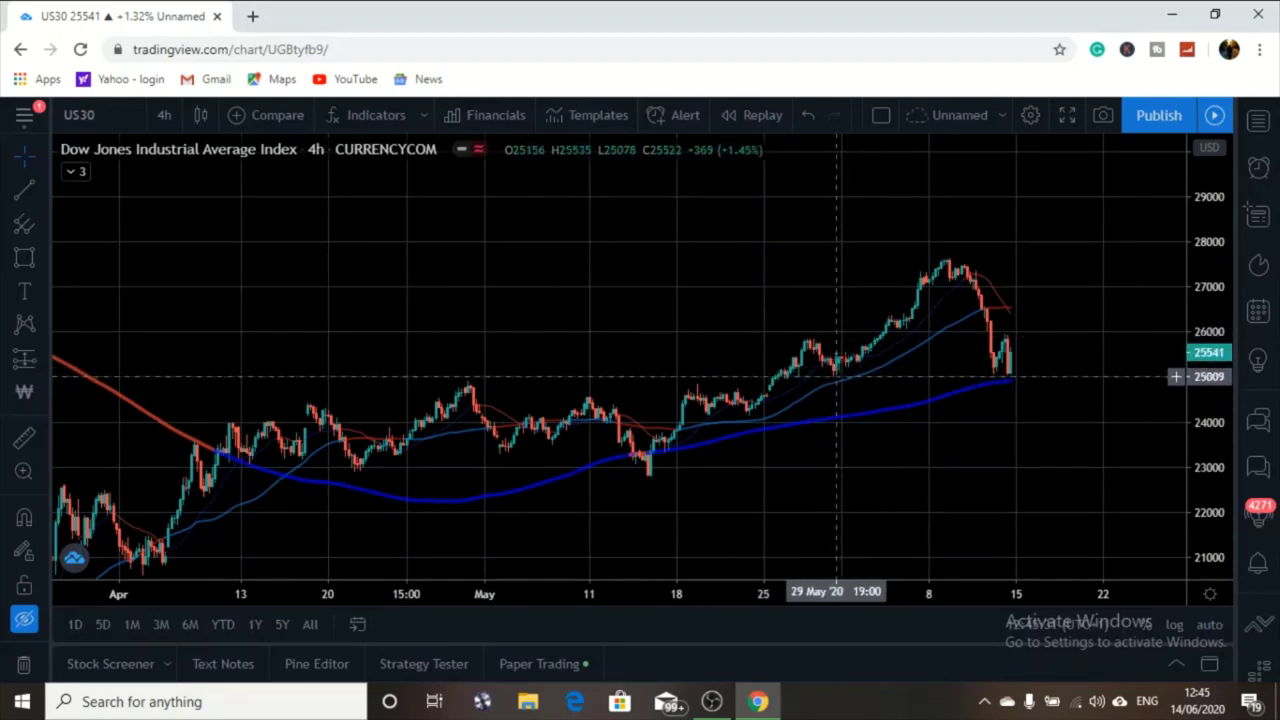
Examine the 4-hour candles against the moving averages from the March low through the mid-June pullback.
{"action": "left_click_drag", "start_coordinate": [851, 386], "coordinate": [703, 349]}
{"action": "left_click", "coordinate": [595, 536]}
{"action": "left_click", "coordinate": [595, 536]}
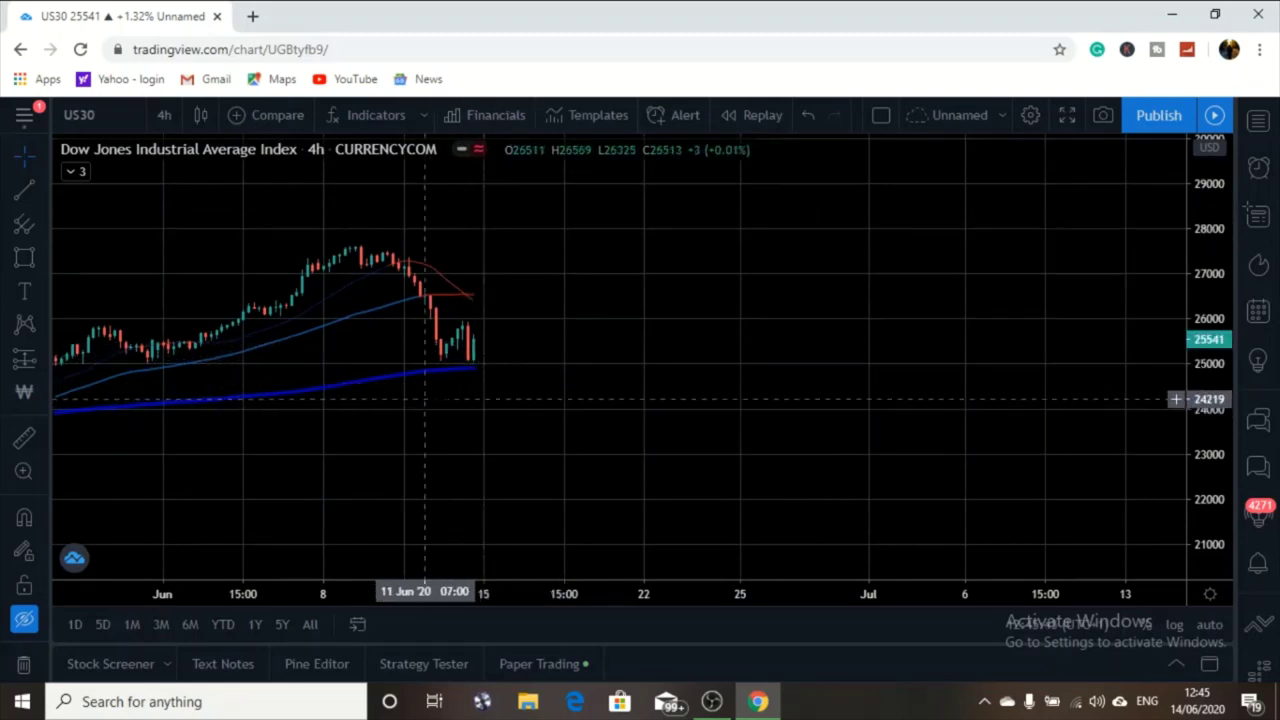
{"action": "left_click_drag", "start_coordinate": [400, 400], "coordinate": [808, 503]}
{"action": "left_click", "coordinate": [560, 537]}
{"action": "left_click", "coordinate": [560, 537]}
{"action": "left_click", "coordinate": [560, 537]}
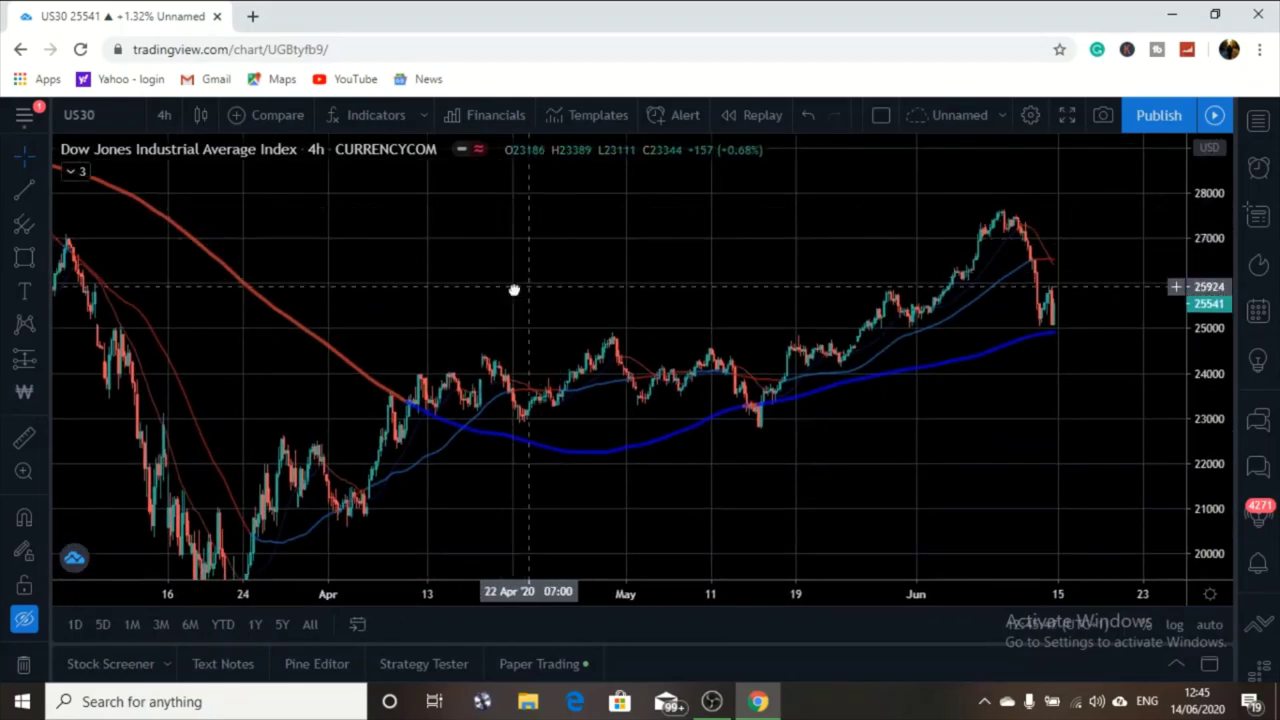
{"action": "left_click_drag", "start_coordinate": [514, 289], "coordinate": [386, 292]}
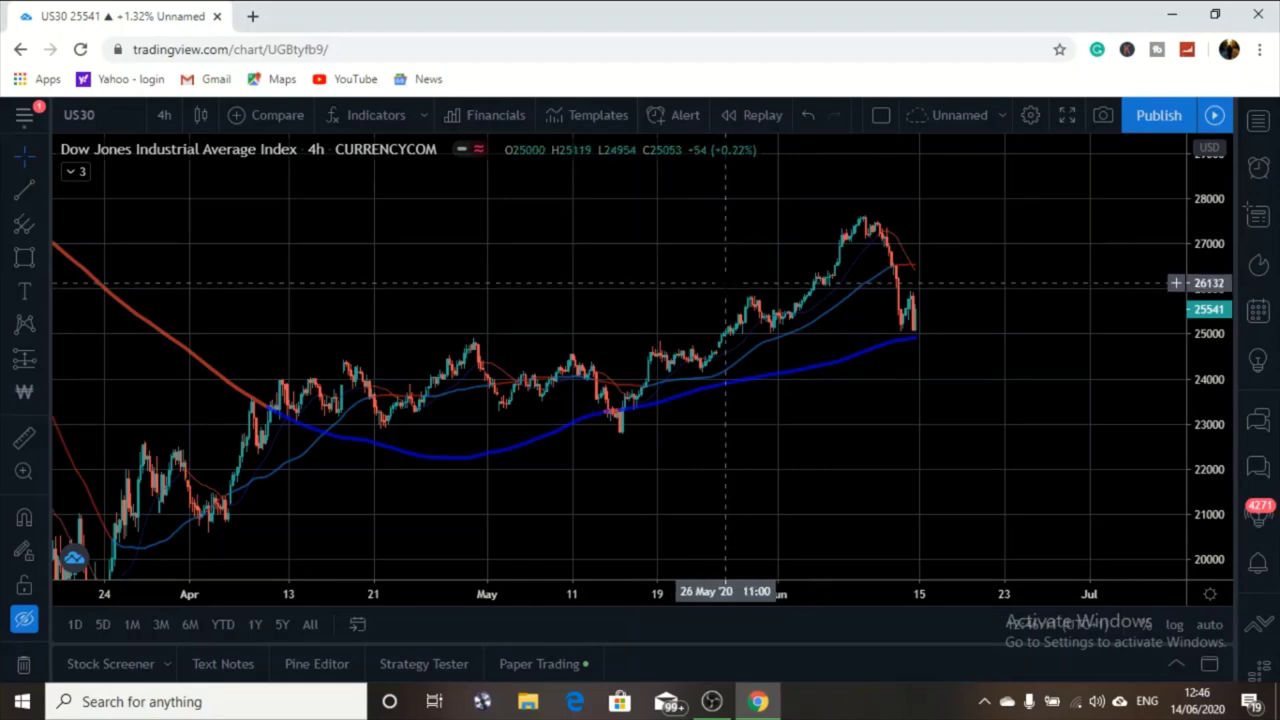
View the 4-hour US30 price as a line chart to study its swings, and return to candles.
{"action": "left_click", "coordinate": [200, 115]}
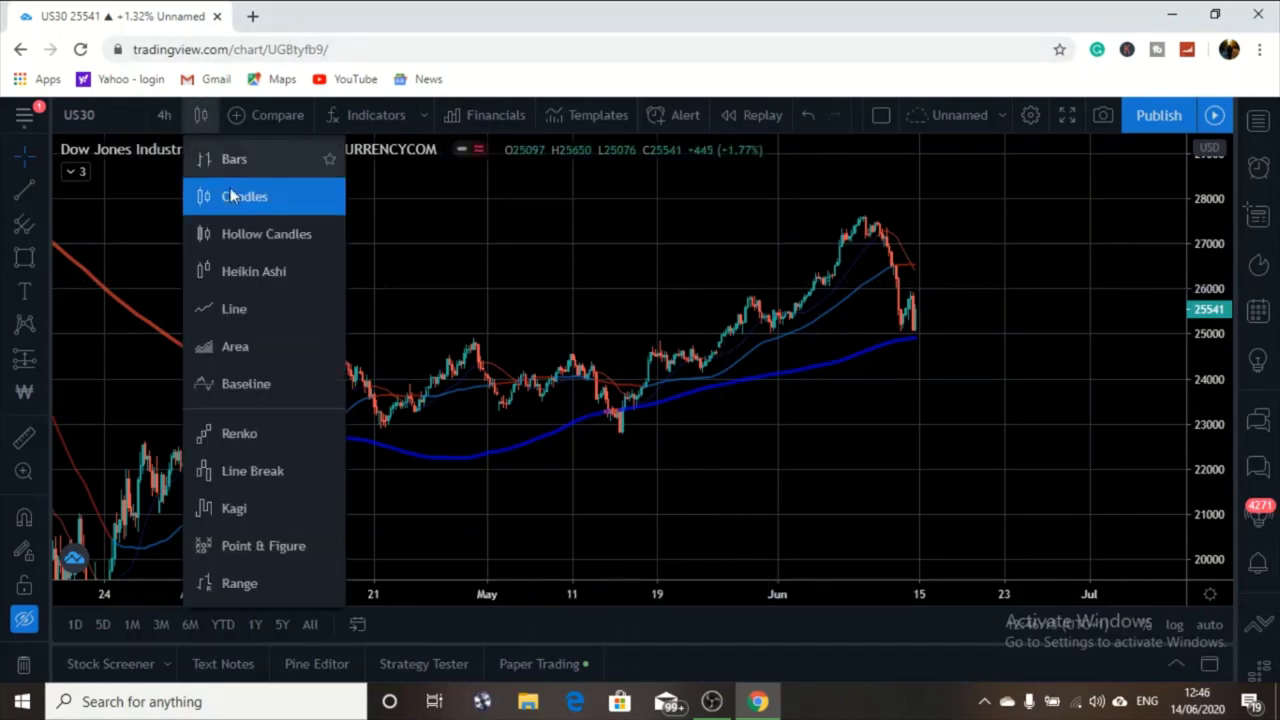
{"action": "left_click", "coordinate": [234, 309]}
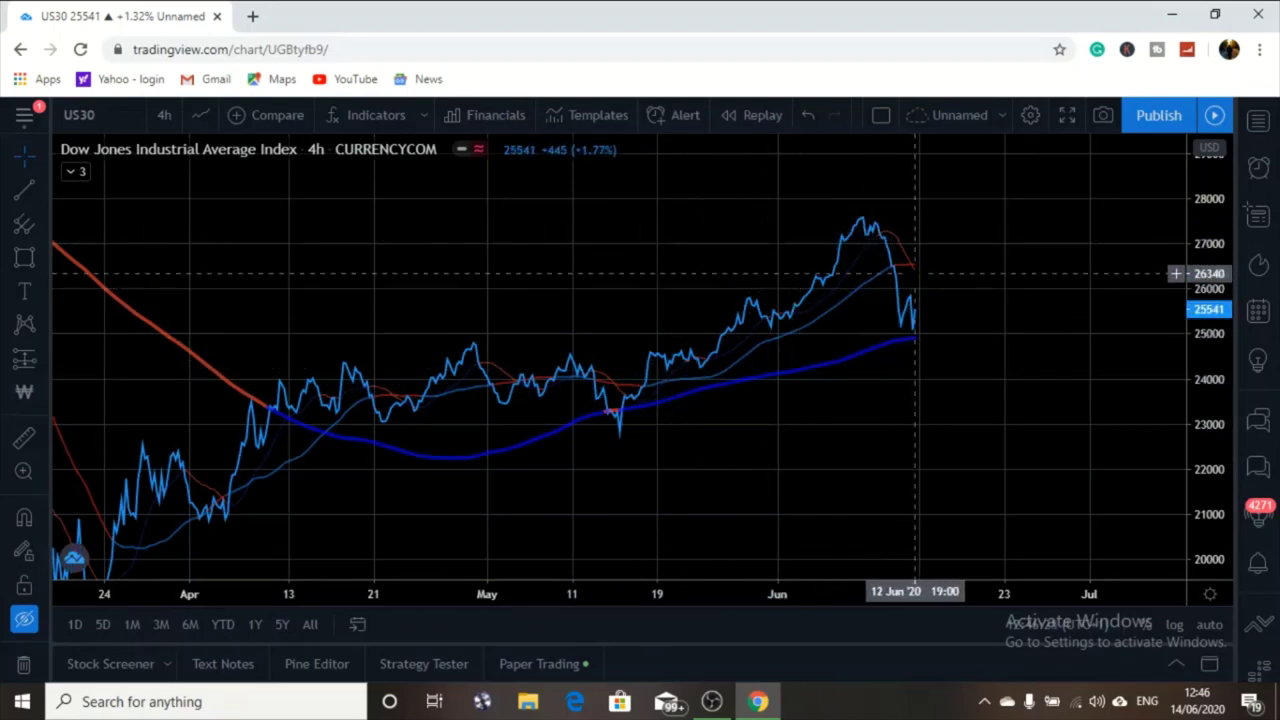
{"action": "left_click_drag", "start_coordinate": [908, 333], "coordinate": [790, 345]}
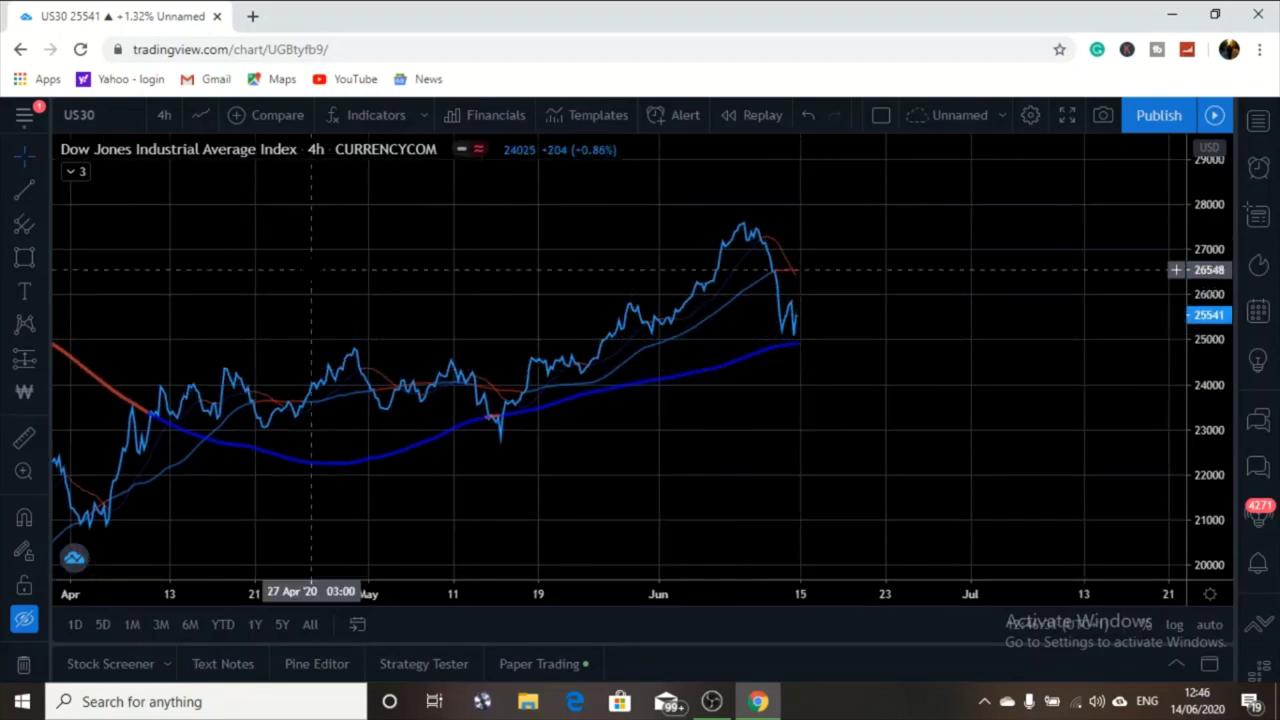
{"action": "left_click", "coordinate": [200, 115]}
{"action": "left_click", "coordinate": [214, 200]}
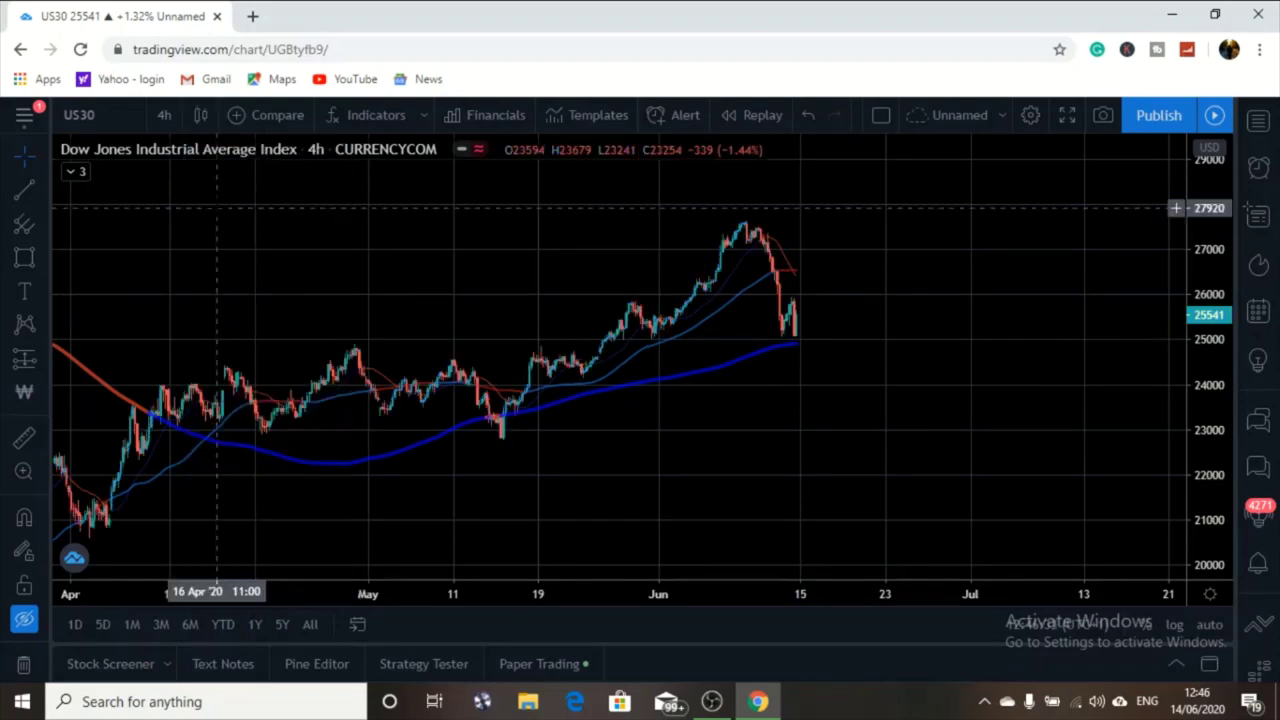
Switch the US30 chart to the 1-hour interval and bring the latest candles into view.
{"action": "left_click", "coordinate": [164, 115]}
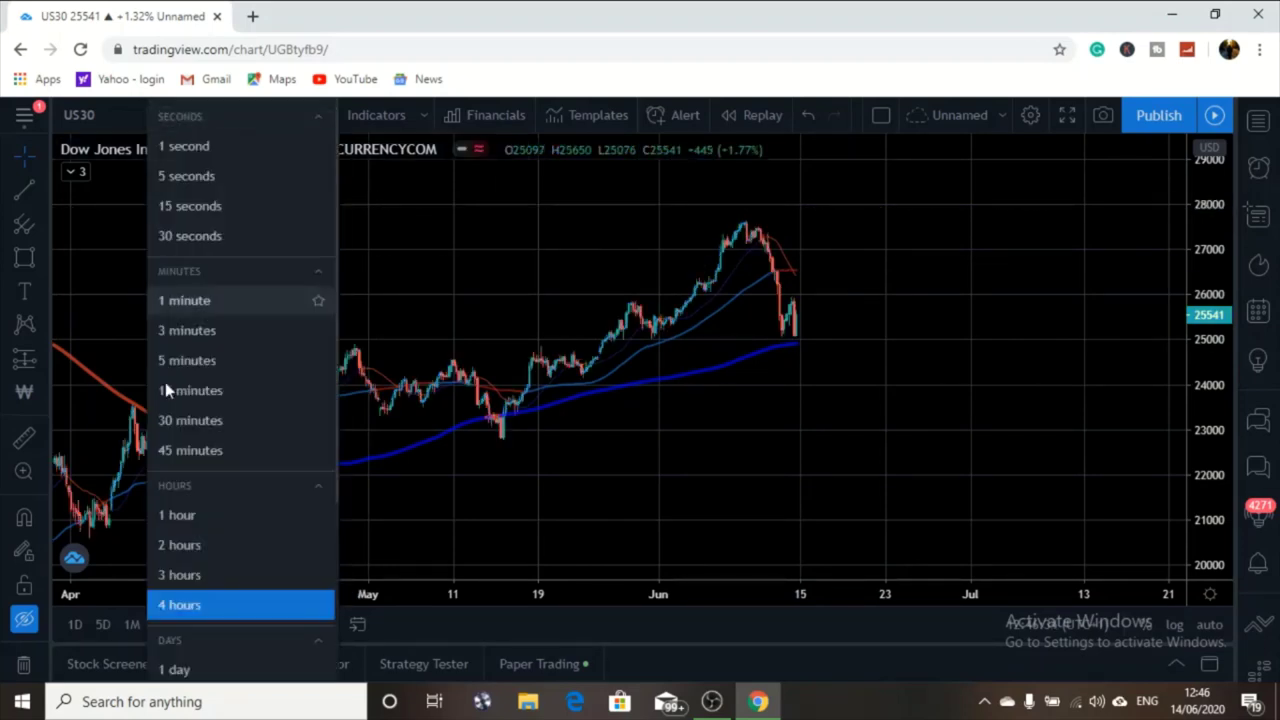
{"action": "left_click", "coordinate": [182, 520]}
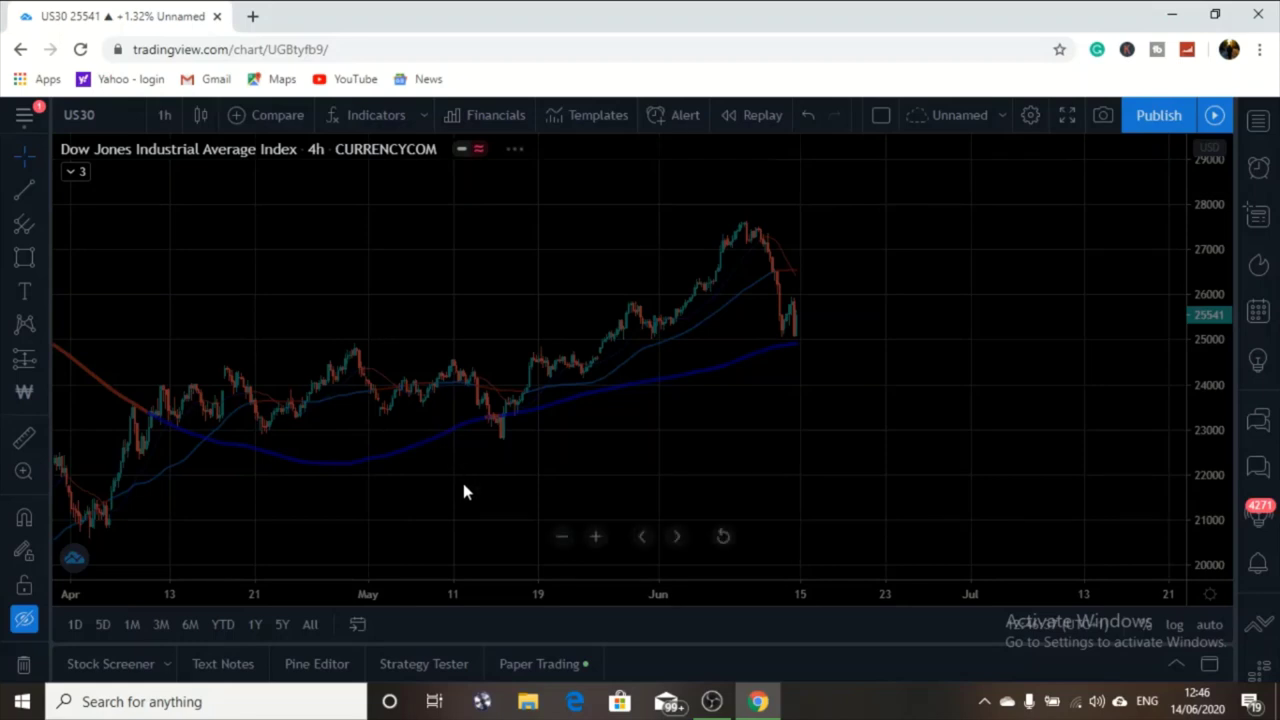
{"action": "left_click", "coordinate": [562, 536]}
{"action": "left_click", "coordinate": [562, 536]}
{"action": "left_click_drag", "start_coordinate": [690, 436], "coordinate": [571, 410]}
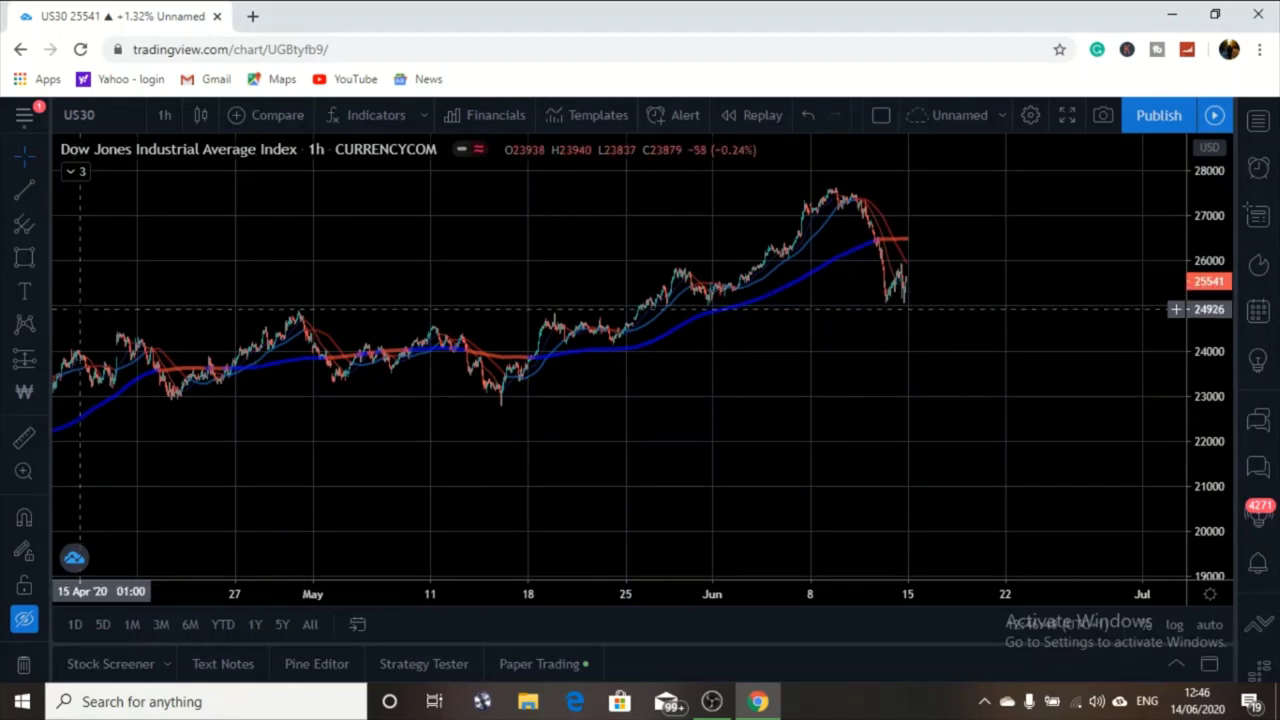
Examine the 1-hour price action and moving averages from mid-May to mid-June on an expanded price scale.
{"action": "left_click_drag", "start_coordinate": [509, 386], "coordinate": [420, 484]}
{"action": "left_click_drag", "start_coordinate": [1205, 372], "coordinate": [1215, 310]}
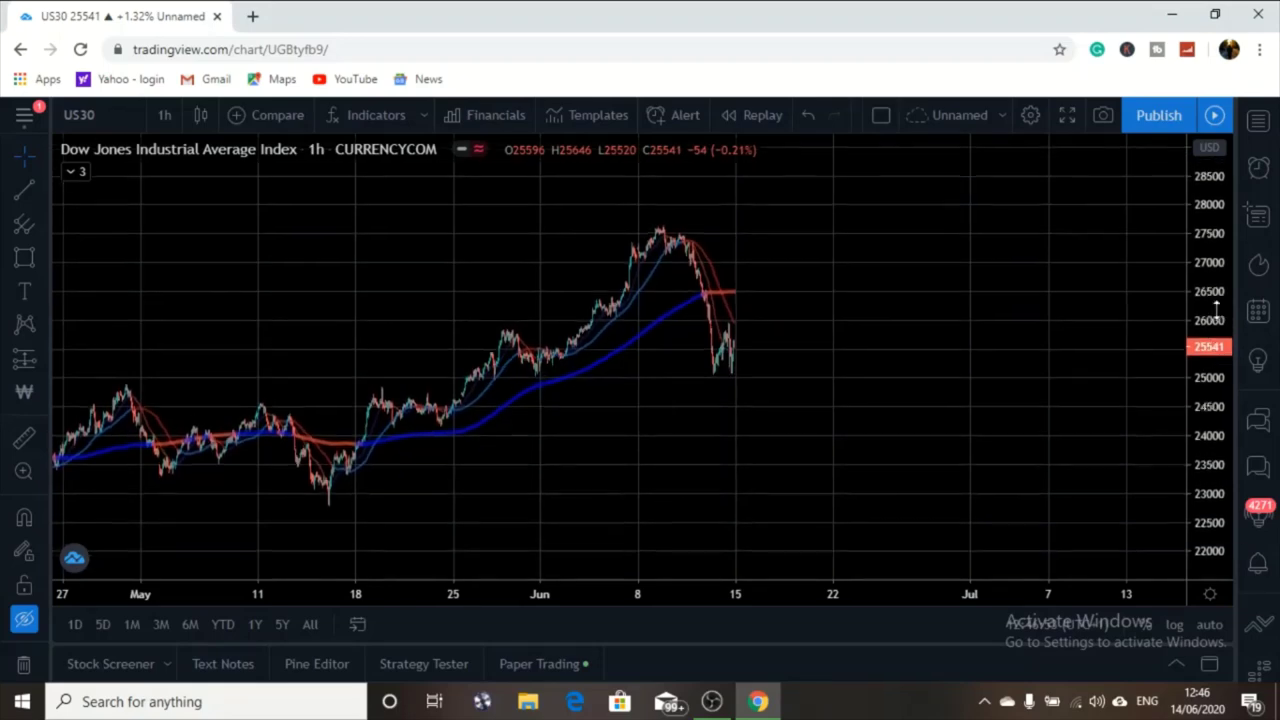
{"action": "left_click_drag", "start_coordinate": [1000, 357], "coordinate": [843, 391]}
{"action": "mouse_move", "coordinate": [543, 534]}
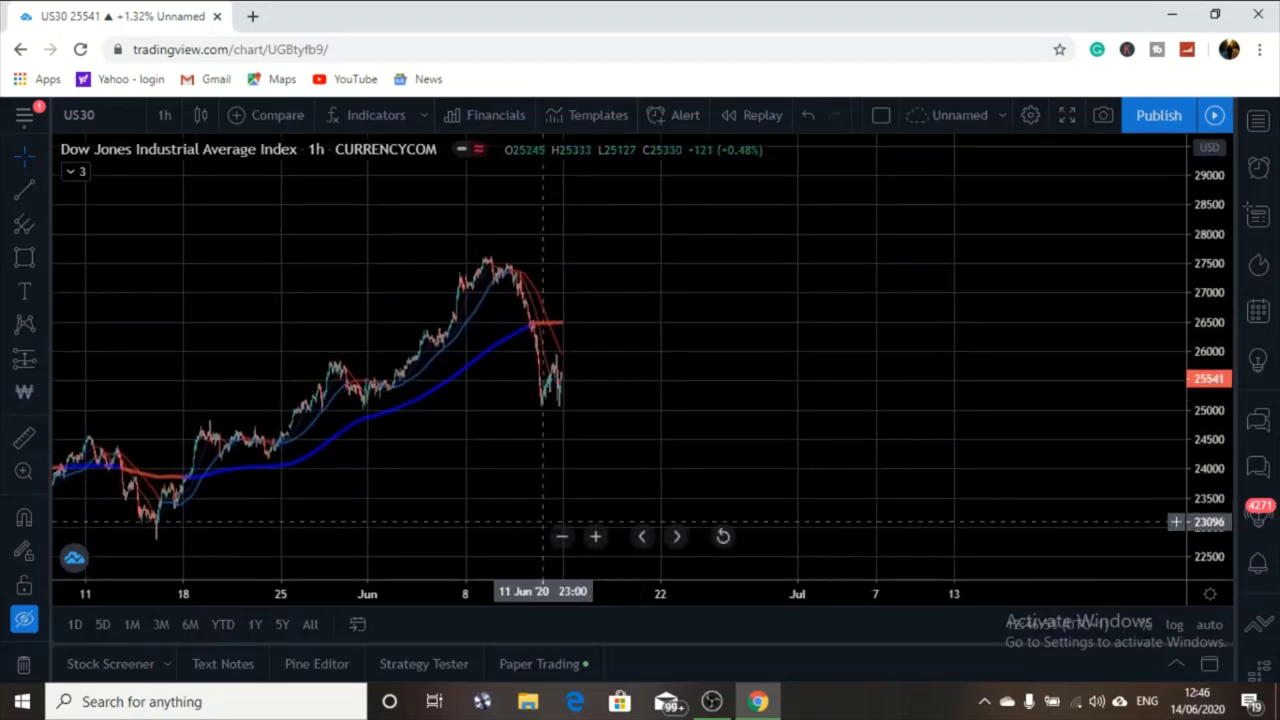
{"action": "left_click", "coordinate": [597, 537]}
{"action": "left_click", "coordinate": [597, 537]}
{"action": "left_click_drag", "start_coordinate": [314, 374], "coordinate": [944, 360]}
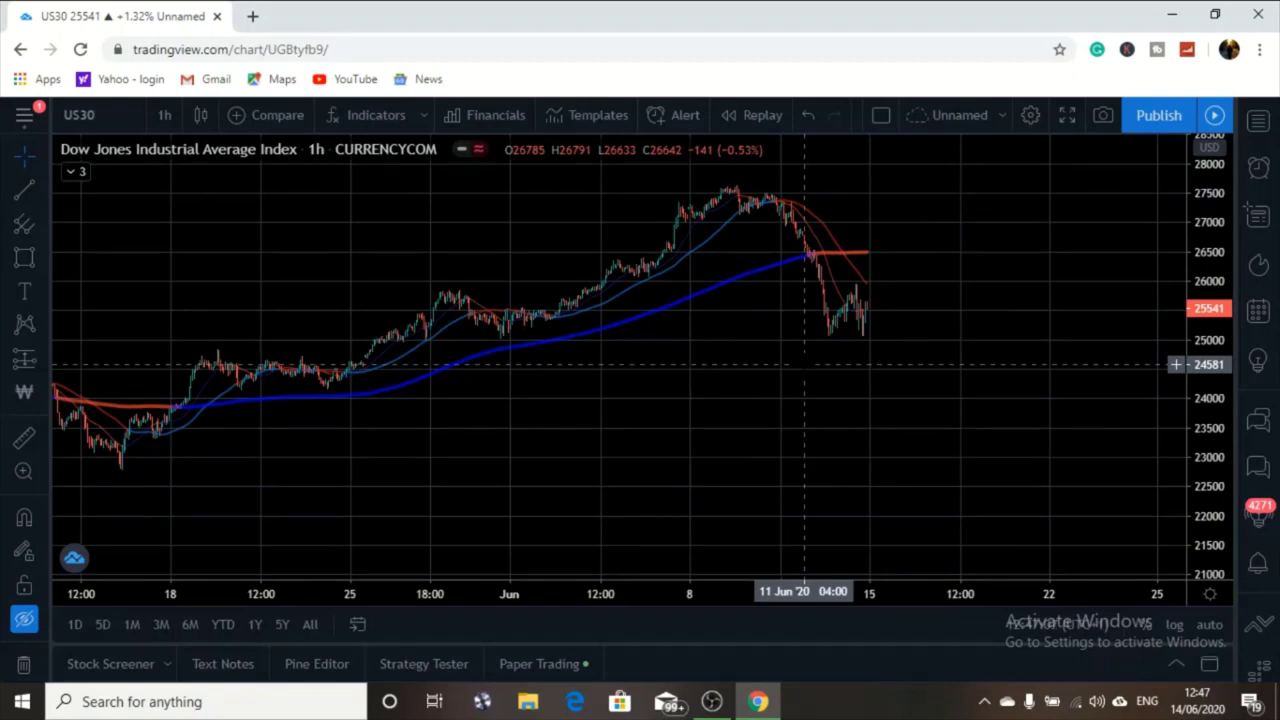
{"action": "left_click_drag", "start_coordinate": [220, 240], "coordinate": [147, 277]}
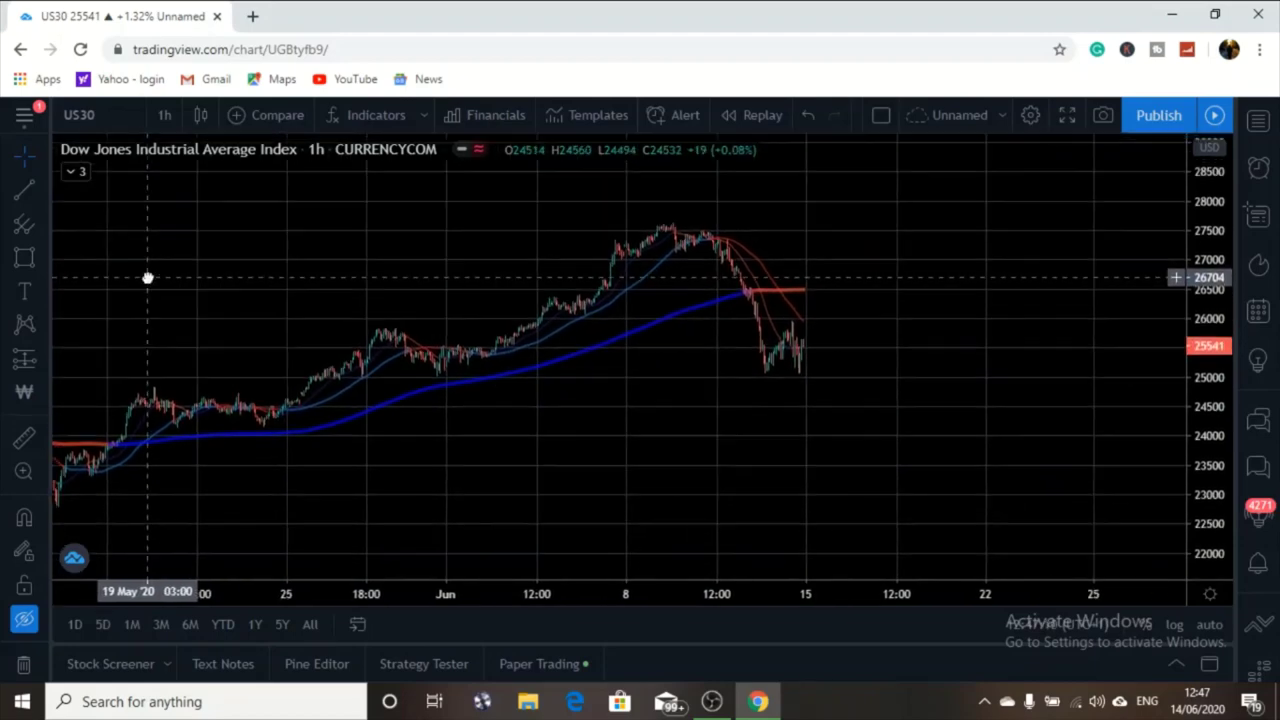
Show the hidden drawings on the 1-hour US30 chart.
{"action": "left_click", "coordinate": [166, 116]}
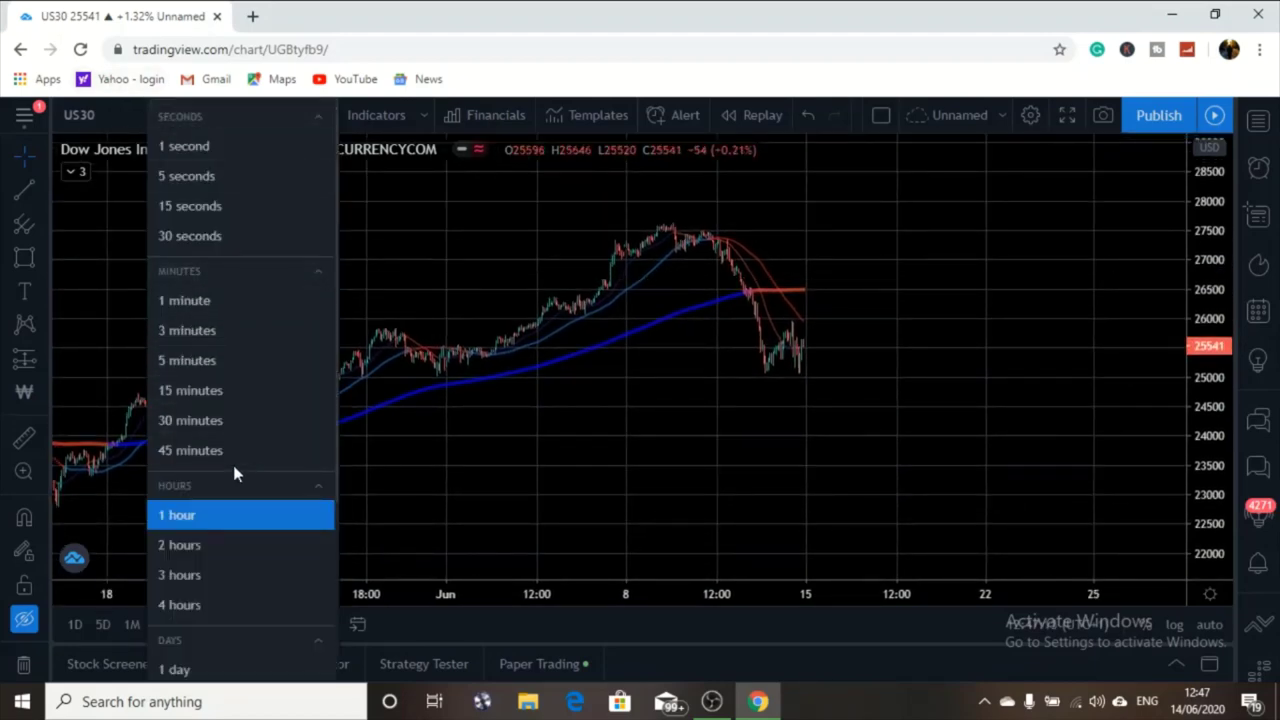
{"action": "left_click", "coordinate": [90, 460]}
{"action": "left_click_drag", "start_coordinate": [90, 460], "coordinate": [48, 458]}
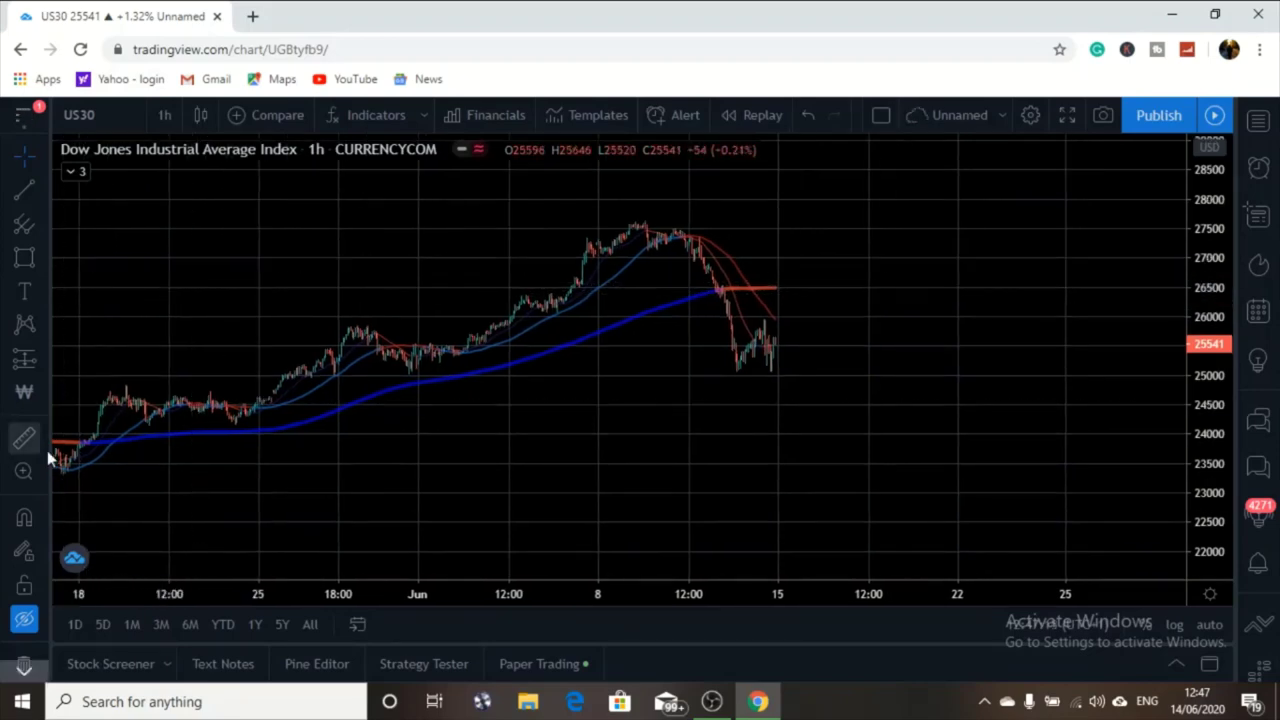
{"action": "left_click", "coordinate": [18, 622]}
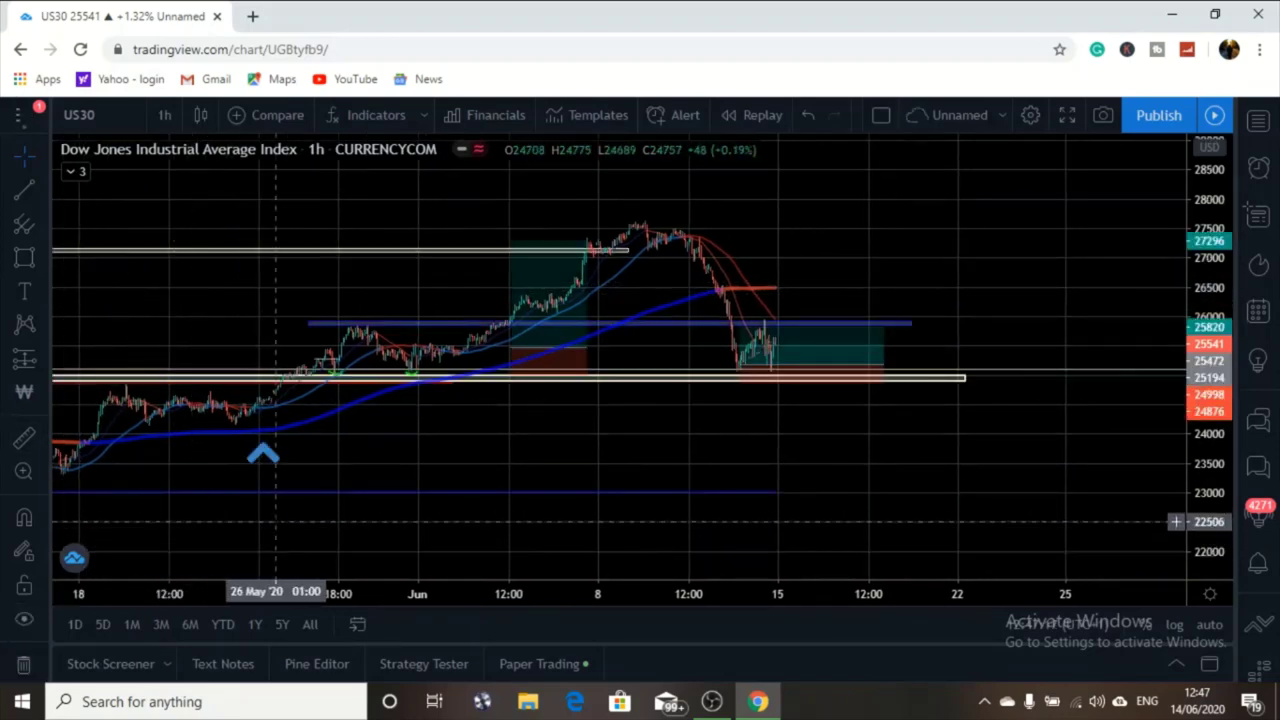
{"action": "left_click_drag", "start_coordinate": [317, 473], "coordinate": [228, 473]}
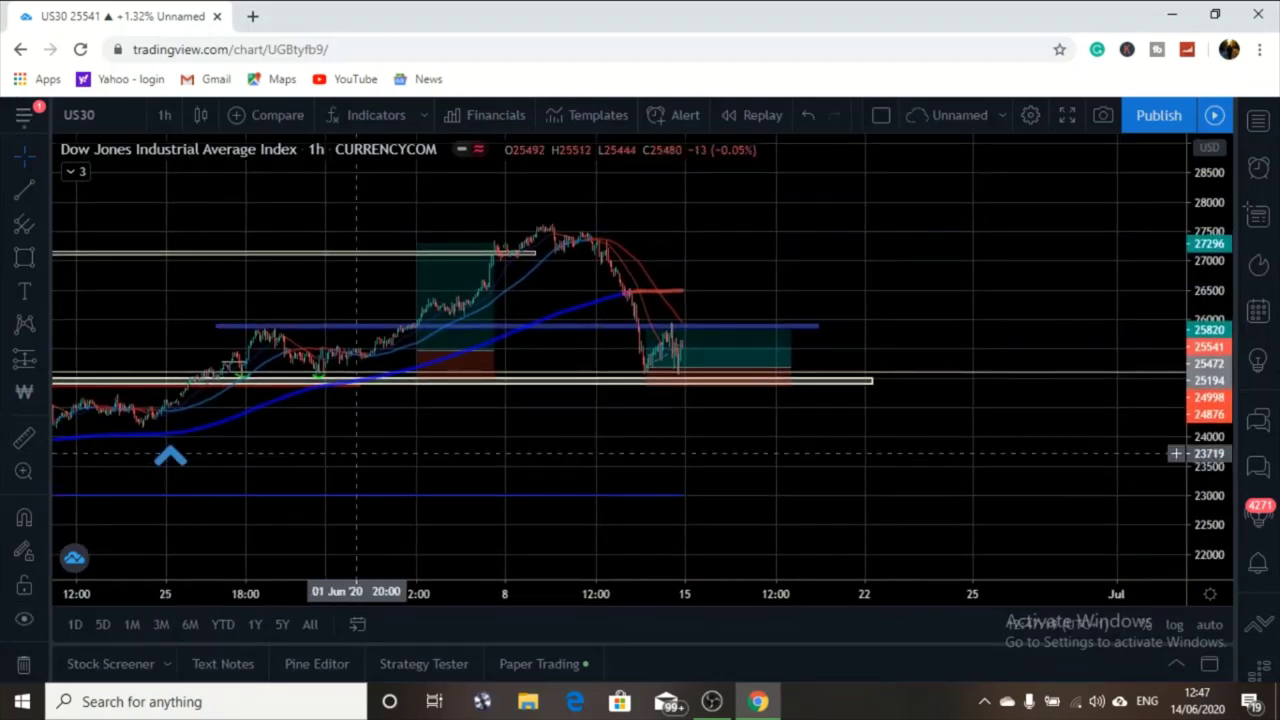
{"action": "left_click_drag", "start_coordinate": [371, 432], "coordinate": [177, 414]}
Shorten the existing long position at the June low so that it ends at 12 June 2020, 19:00.
{"action": "left_click", "coordinate": [563, 360]}
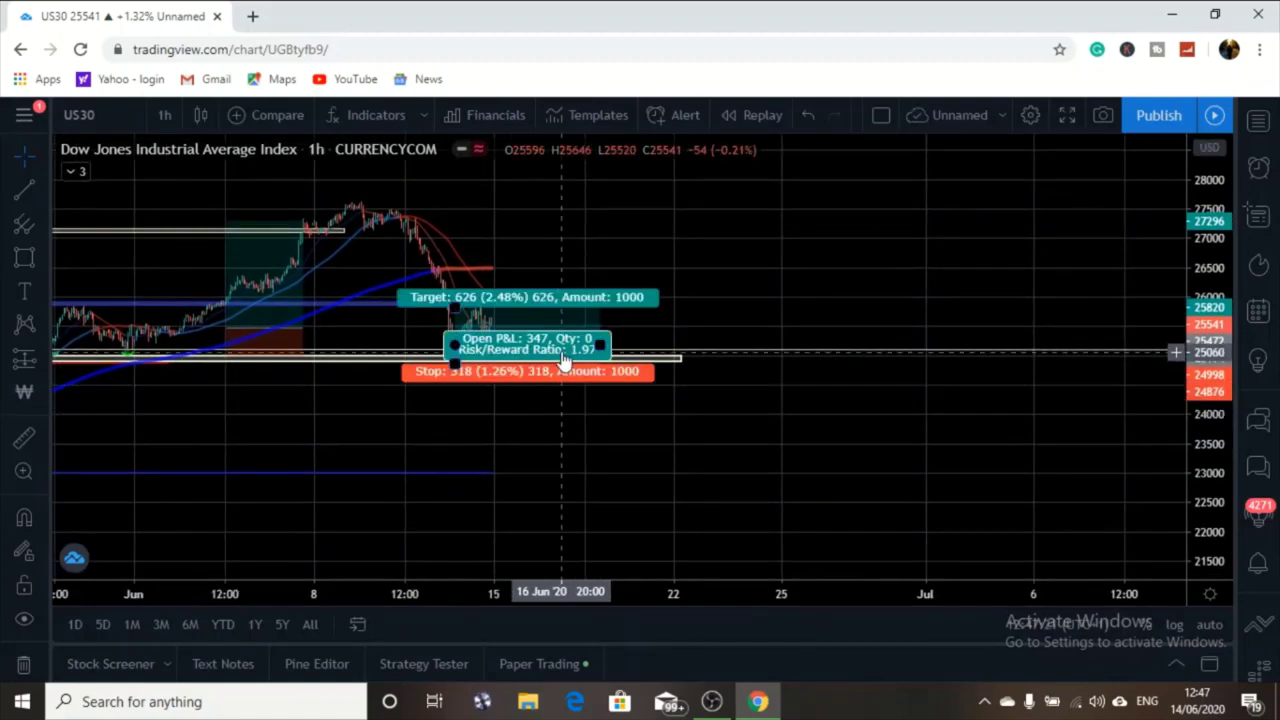
{"action": "left_click_drag", "start_coordinate": [600, 344], "coordinate": [487, 344]}
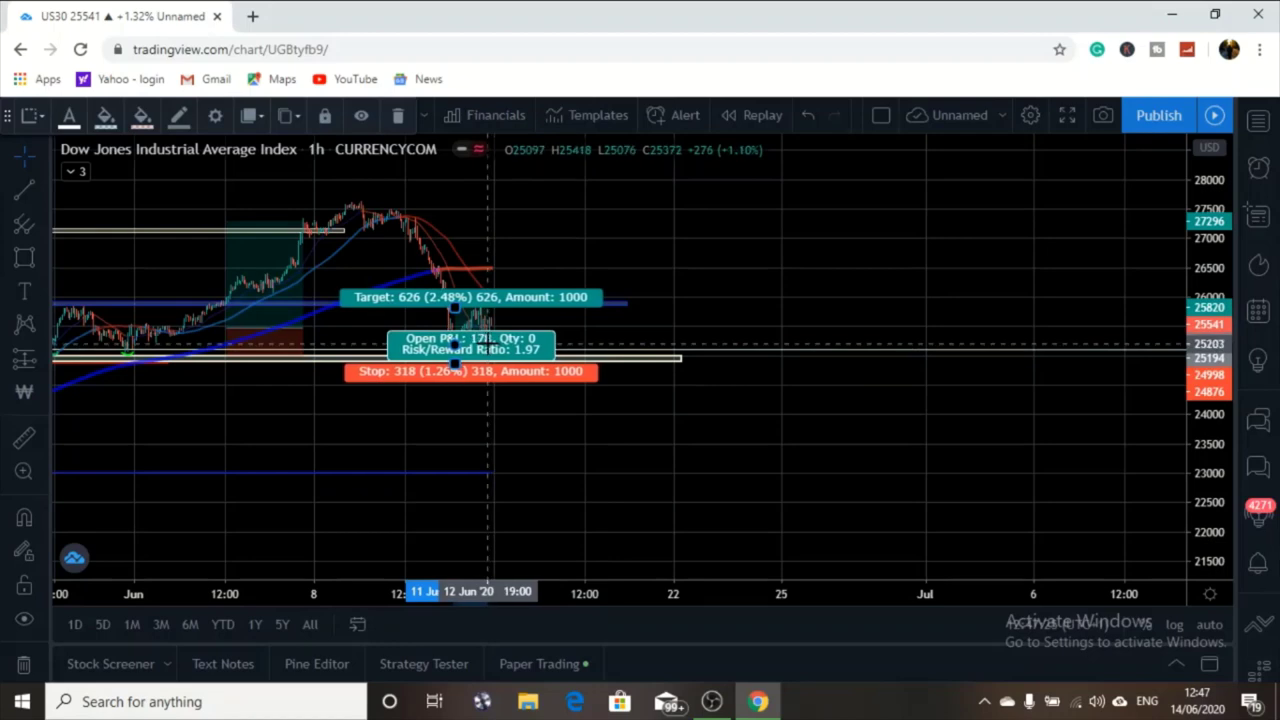
{"action": "left_click", "coordinate": [510, 279]}
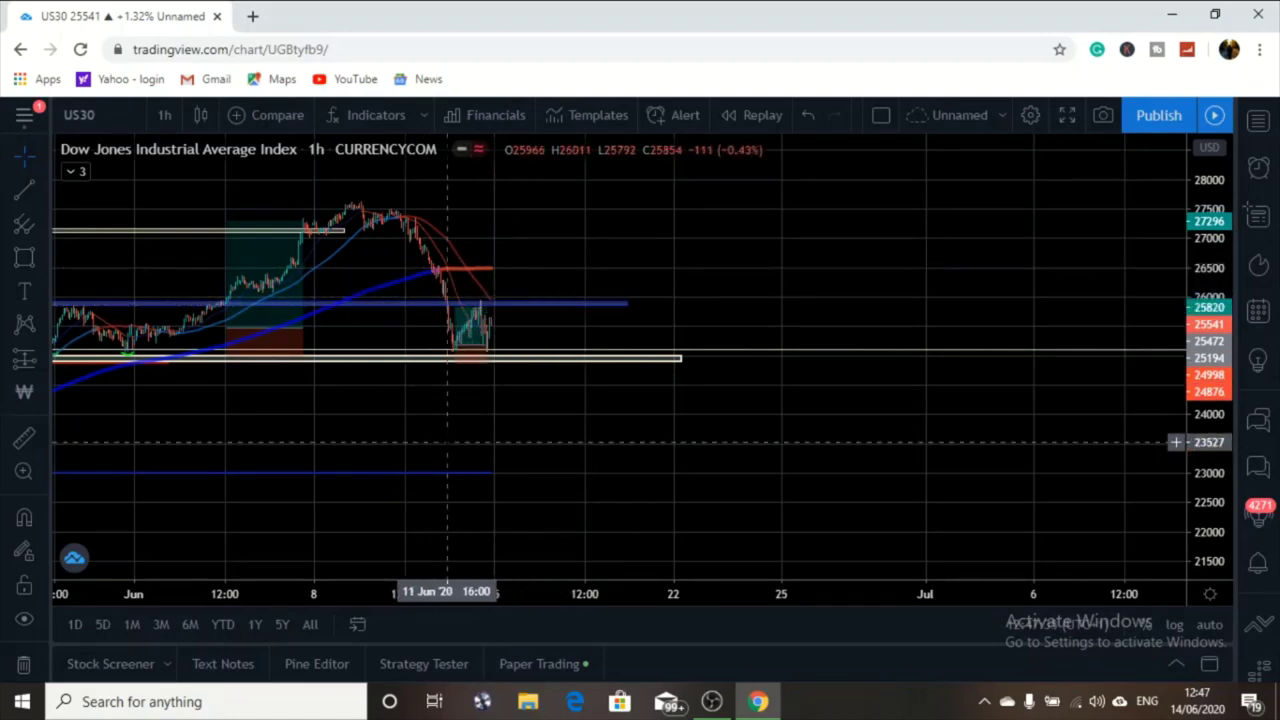
Place a long position right of the latest candles with entry at 25507, stop at 24986 and target at 27470.
{"action": "left_click_drag", "start_coordinate": [478, 401], "coordinate": [440, 401]}
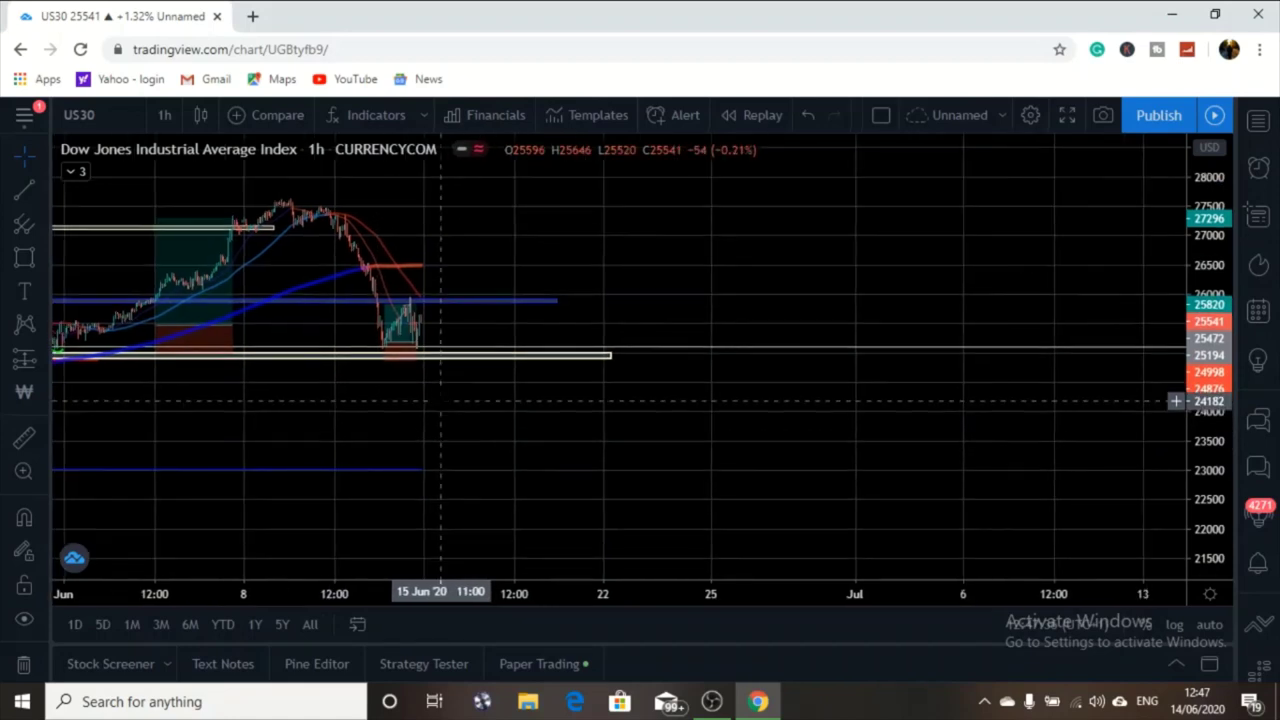
{"action": "left_click", "coordinate": [44, 360]}
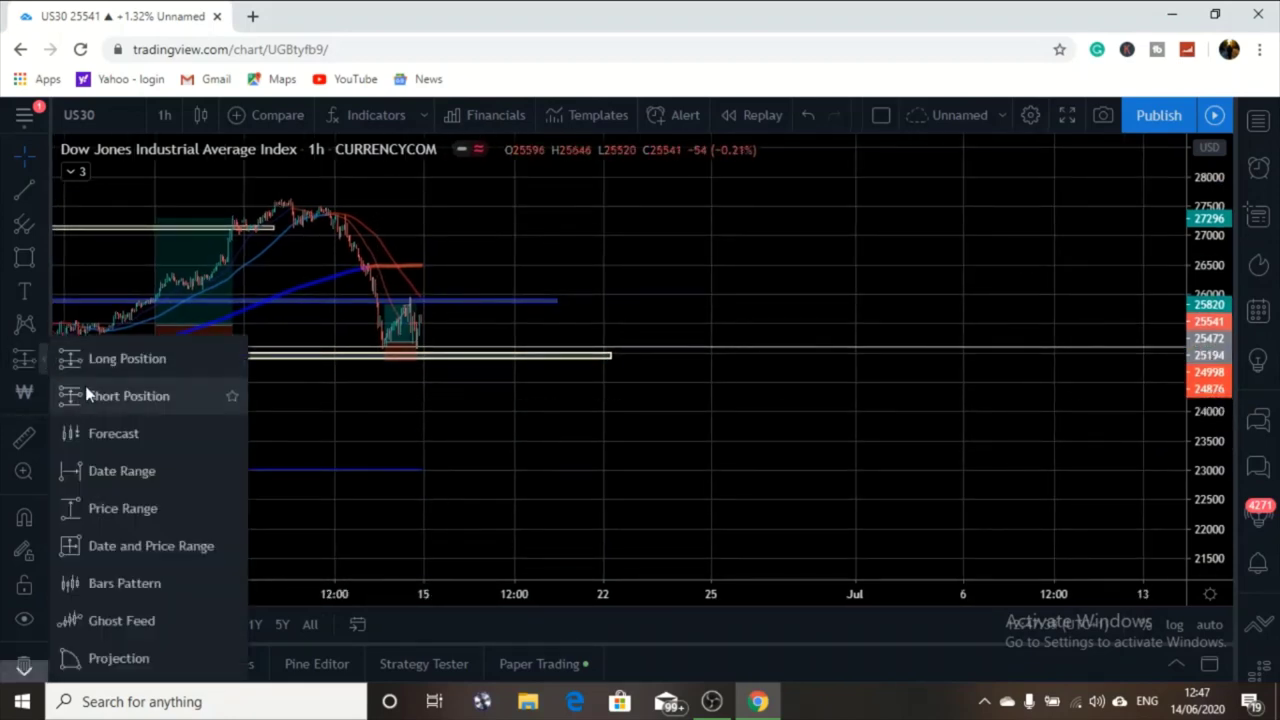
{"action": "left_click", "coordinate": [99, 376]}
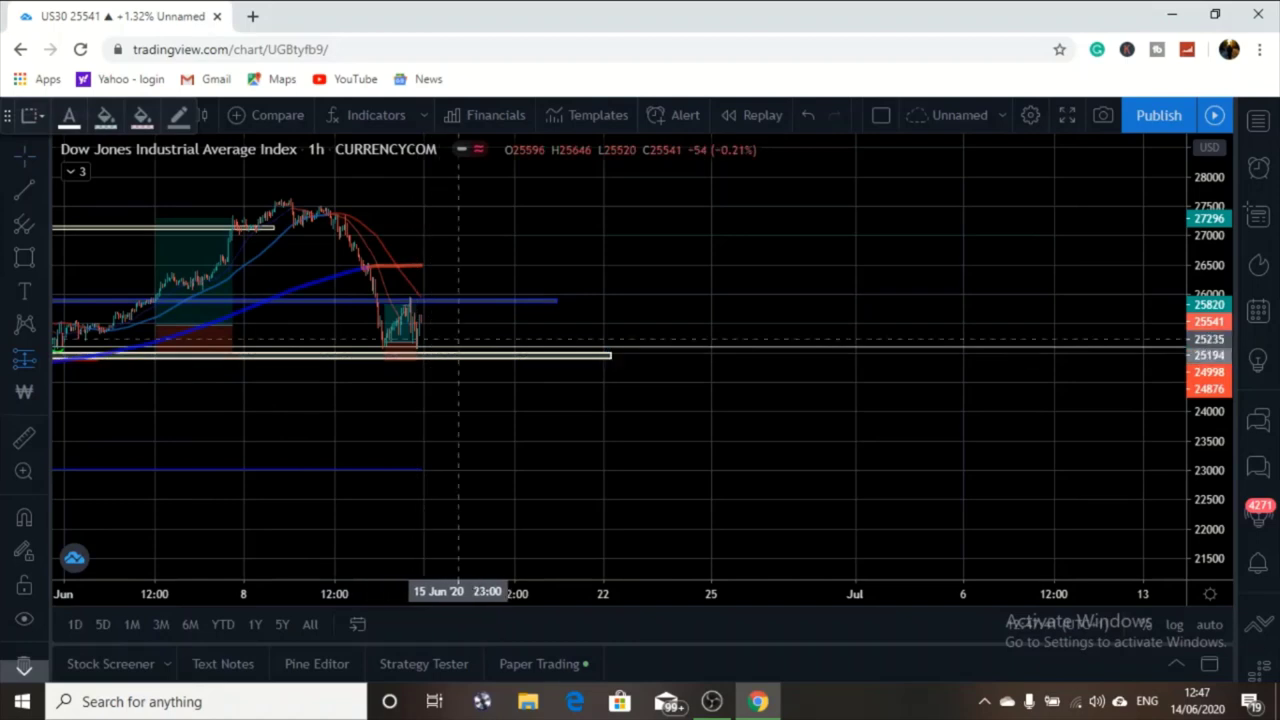
{"action": "left_click", "coordinate": [459, 322]}
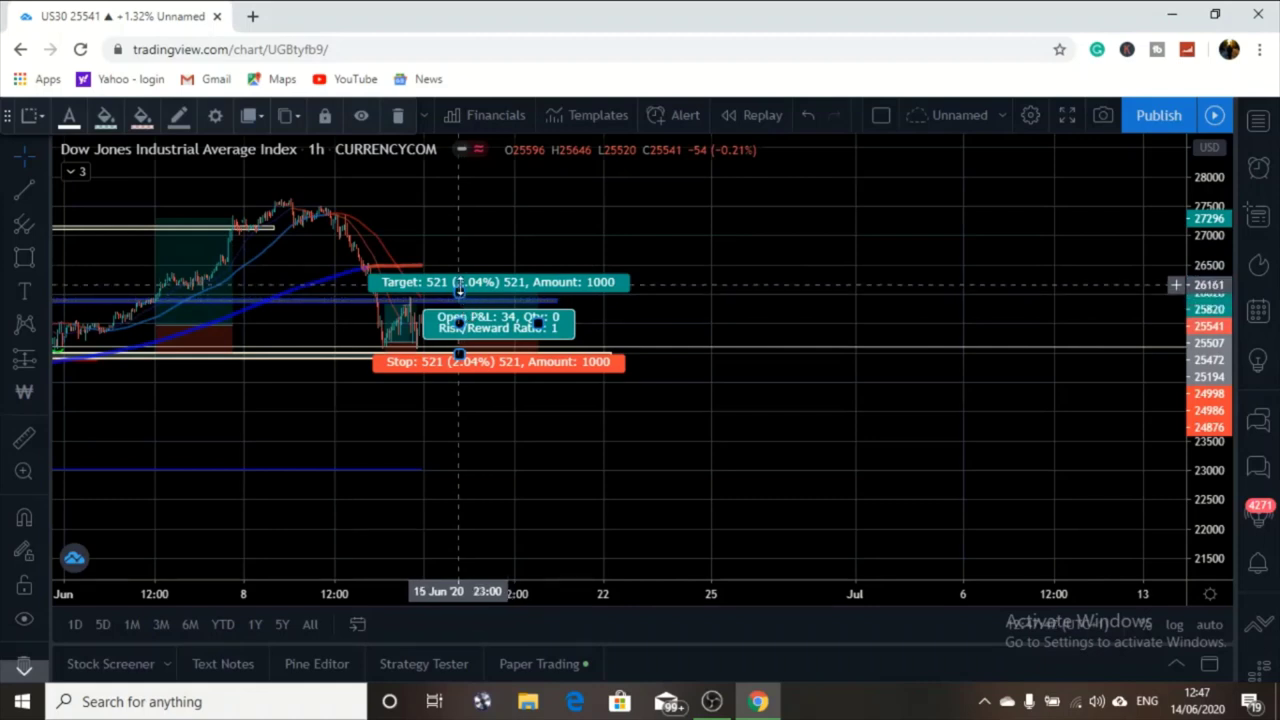
{"action": "left_click_drag", "start_coordinate": [459, 290], "coordinate": [490, 207]}
{"action": "left_click", "coordinate": [430, 370]}
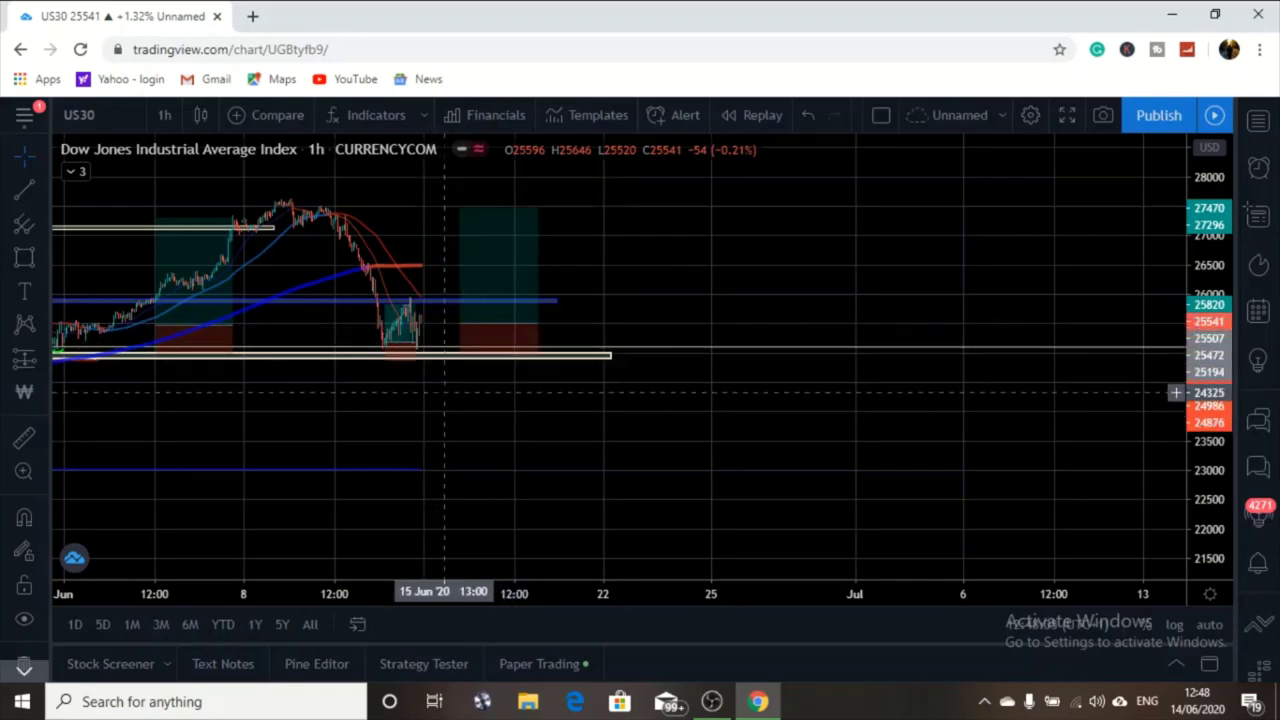
Switch the US30 chart to the 5-minute interval and bring the new long position into view.
{"action": "left_click_drag", "start_coordinate": [407, 399], "coordinate": [455, 436]}
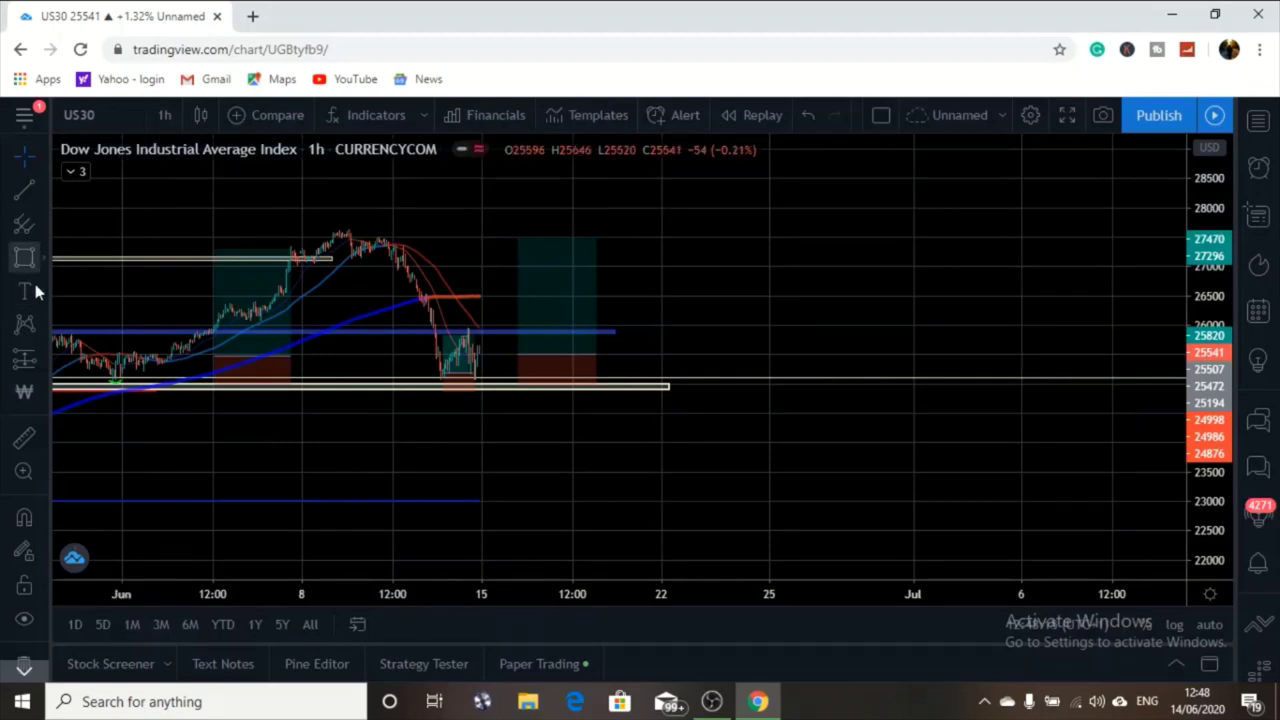
{"action": "left_click", "coordinate": [165, 115]}
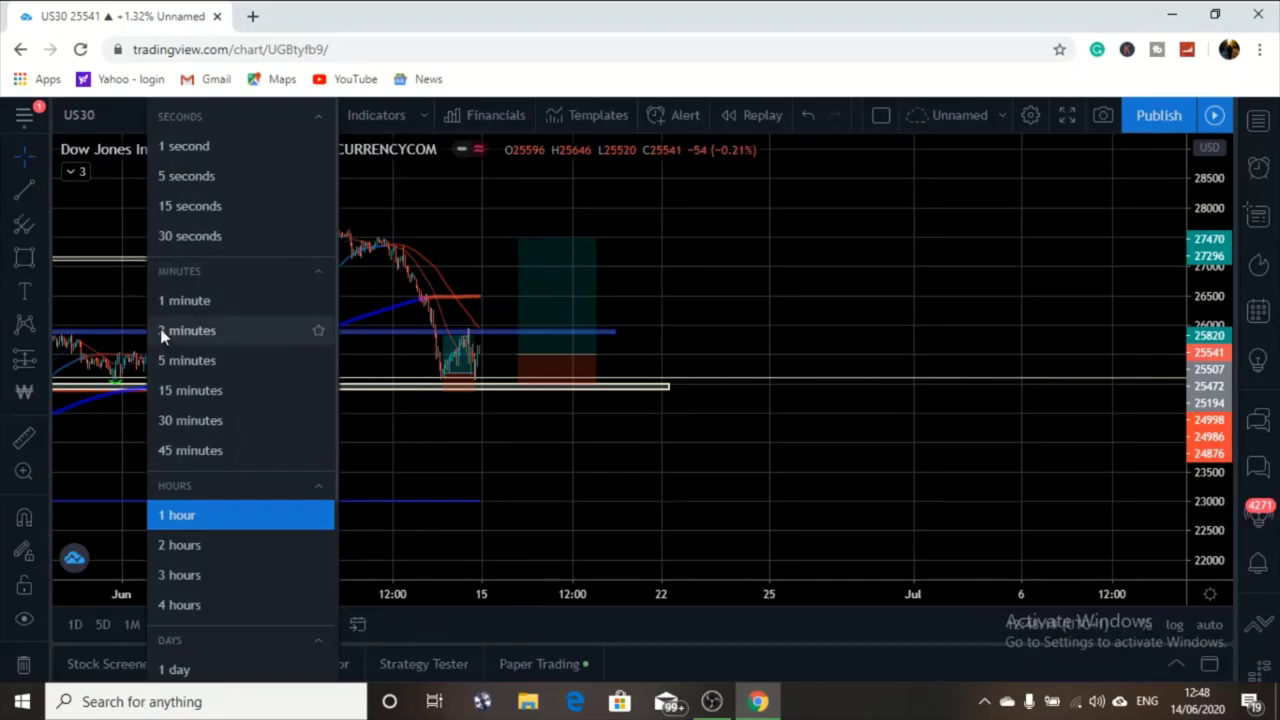
{"action": "left_click", "coordinate": [198, 360]}
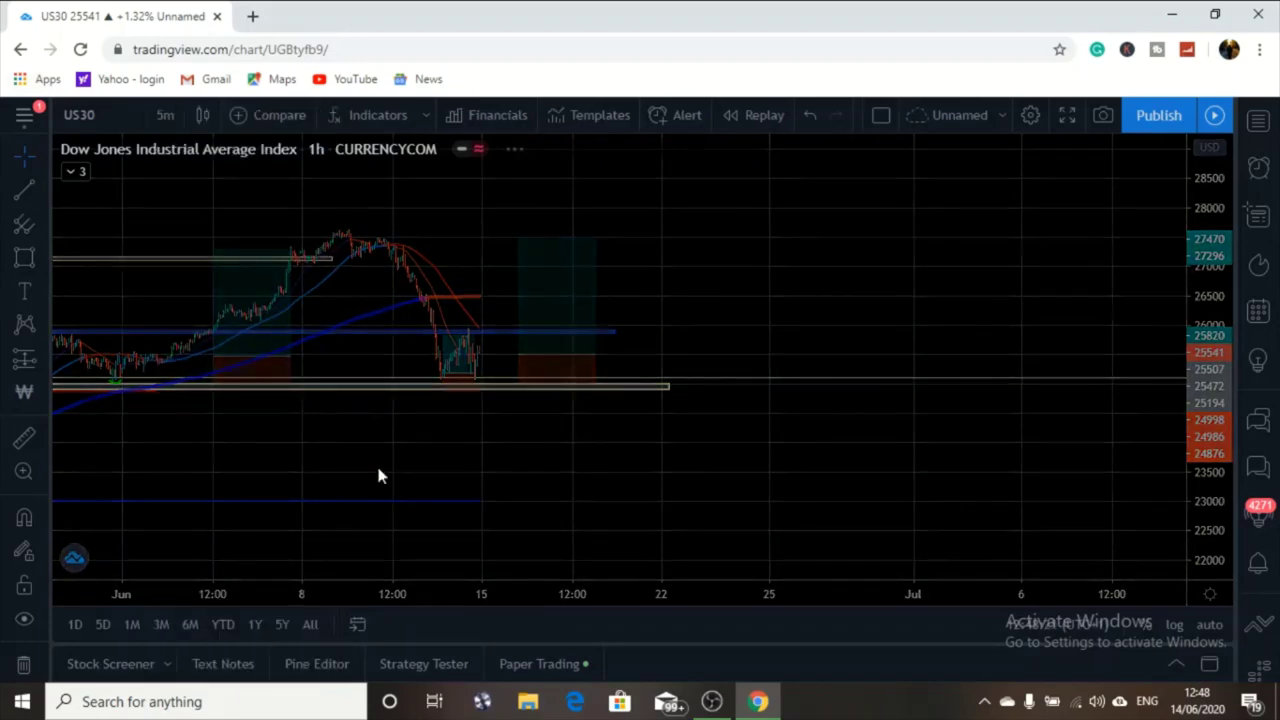
{"action": "left_click_drag", "start_coordinate": [440, 457], "coordinate": [375, 449]}
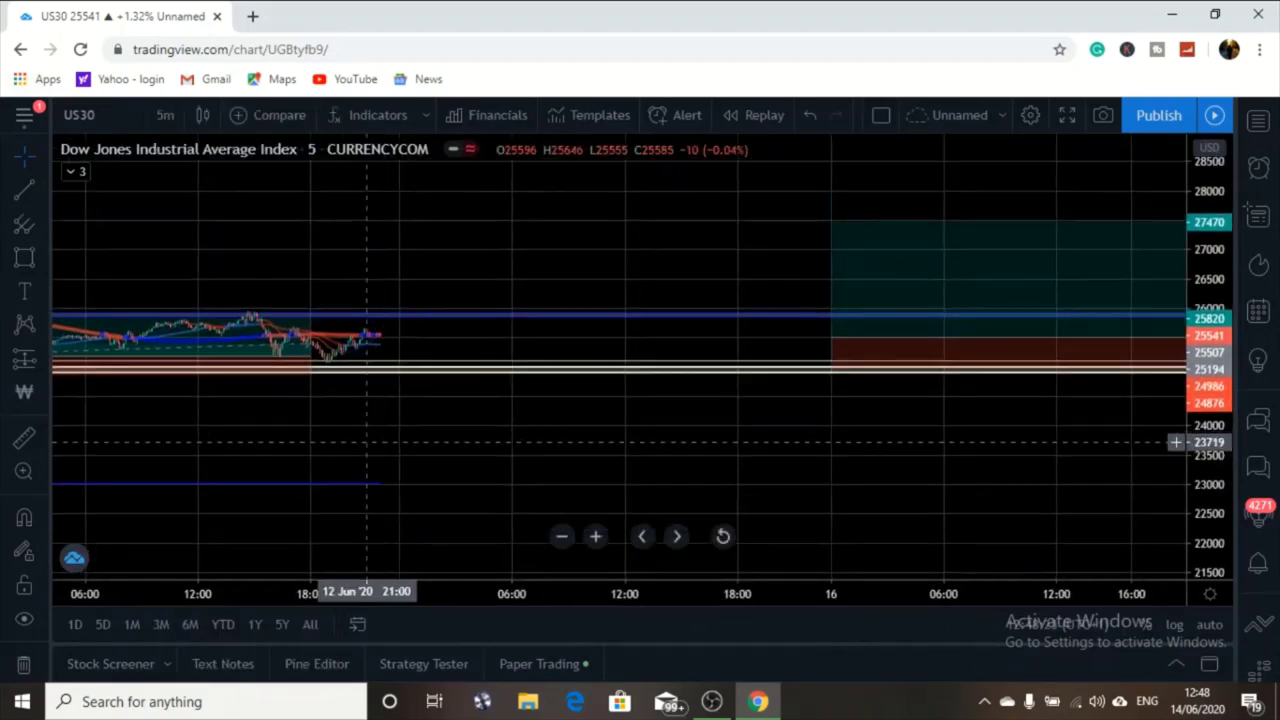
{"action": "left_click_drag", "start_coordinate": [470, 425], "coordinate": [310, 405]}
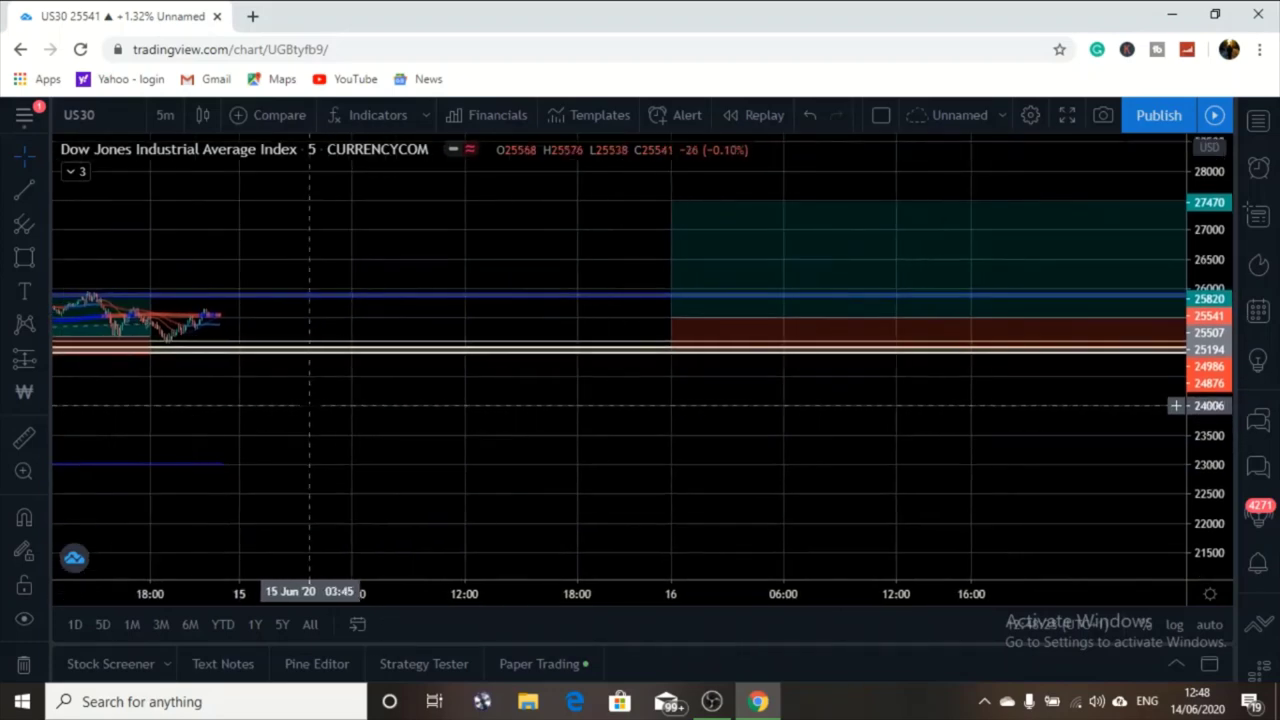
Move the new long position beside the latest 5-minute candles, with entry at 25747 and target at 27710.
{"action": "left_click", "coordinate": [649, 306]}
{"action": "left_click_drag", "start_coordinate": [649, 306], "coordinate": [242, 307]}
{"action": "left_click_drag", "start_coordinate": [150, 251], "coordinate": [428, 262]}
{"action": "left_click_drag", "start_coordinate": [342, 240], "coordinate": [436, 237]}
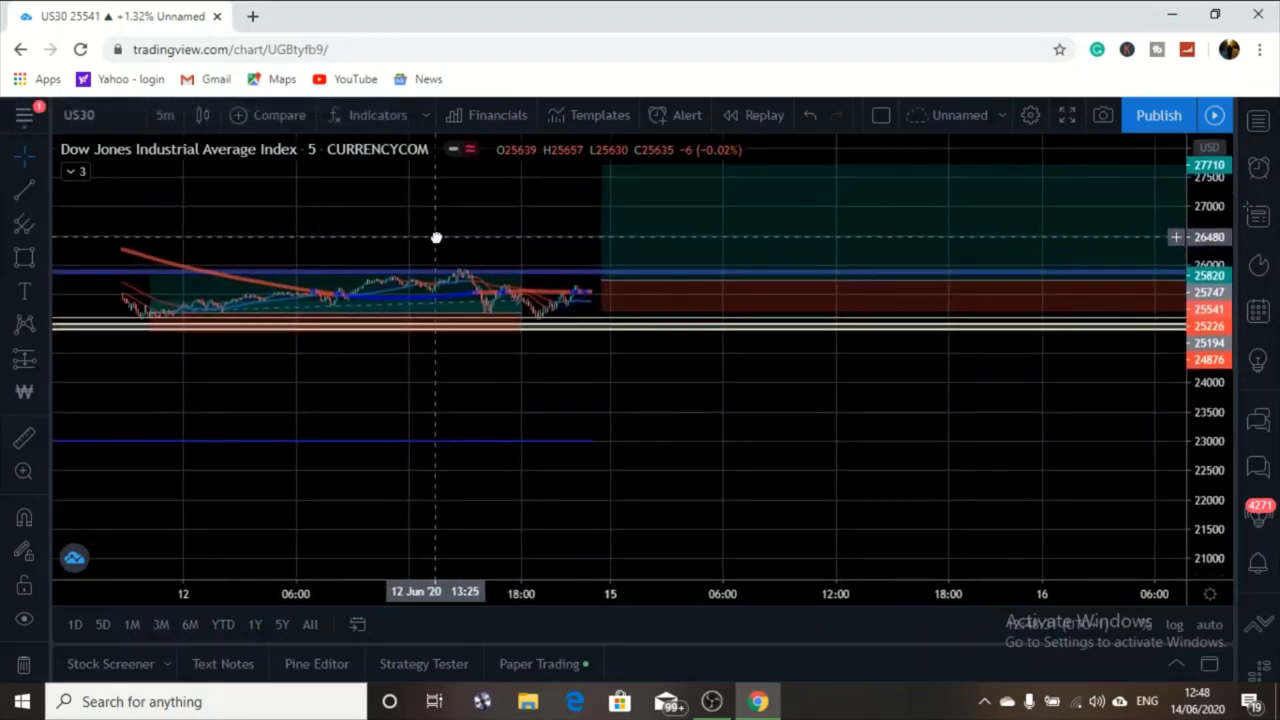
Set the long position's entry to 25618 starting 12 June 2020, 21:00, and tighten its stop to 25363.
{"action": "left_click_drag", "start_coordinate": [600, 287], "coordinate": [577, 292]}
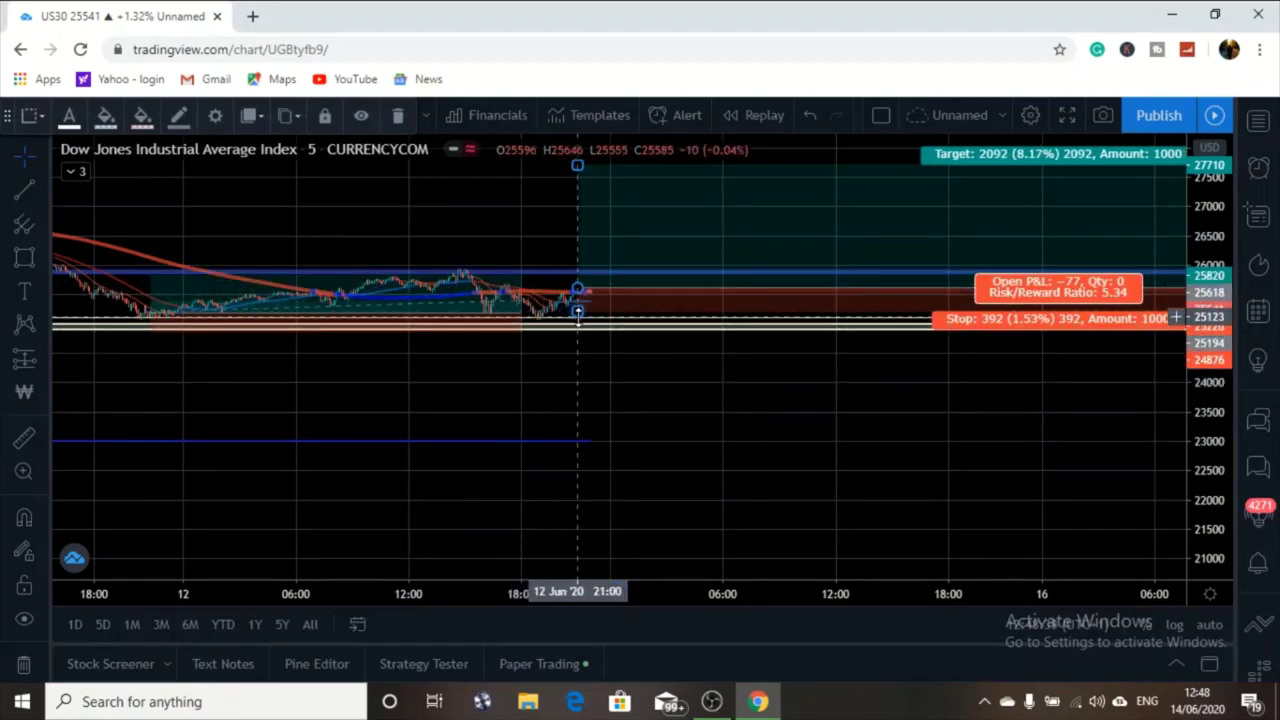
{"action": "left_click_drag", "start_coordinate": [577, 311], "coordinate": [578, 304]}
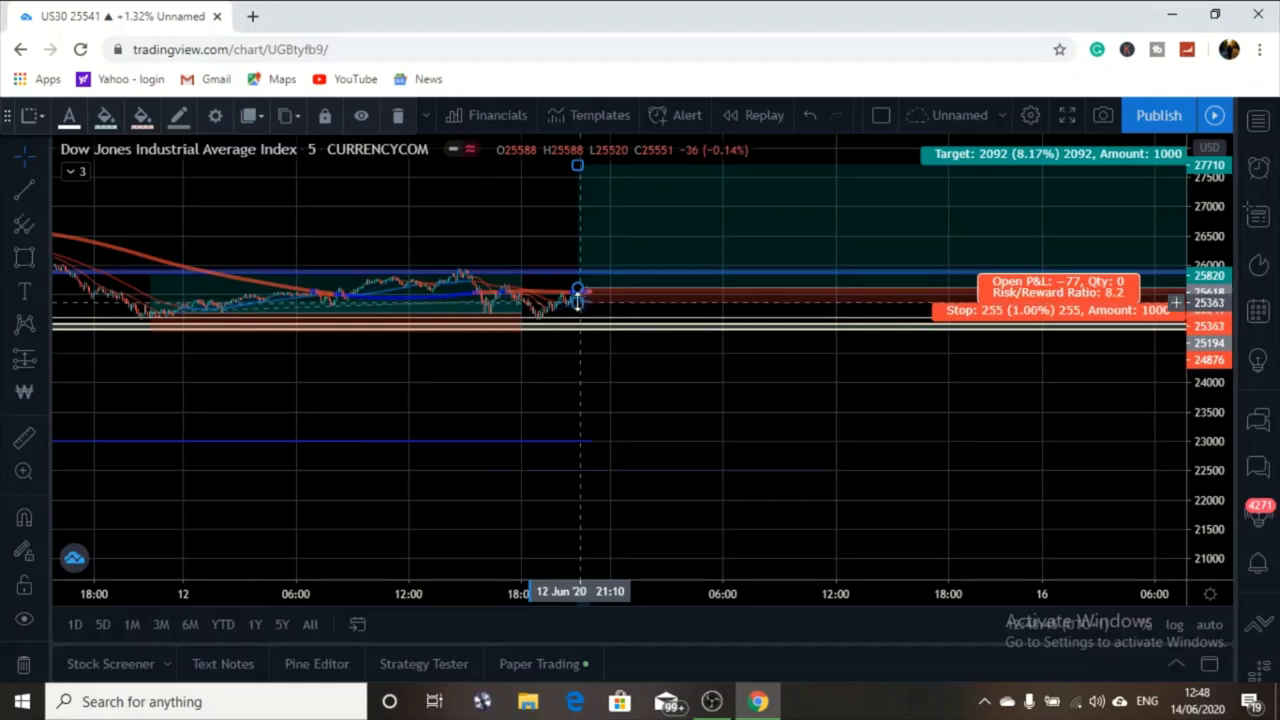
{"action": "left_click", "coordinate": [541, 243]}
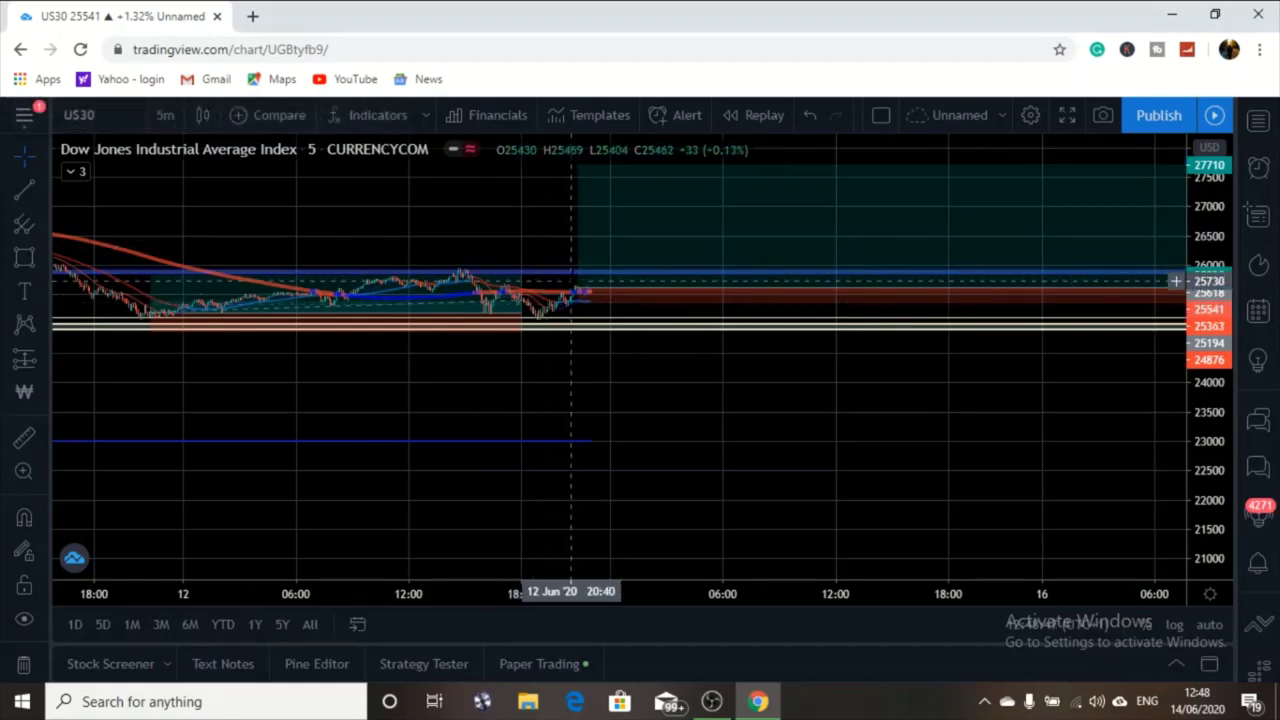
Set the stop of the long position beside the latest 5-minute candles to 25395.
{"action": "mouse_move", "coordinate": [580, 286]}
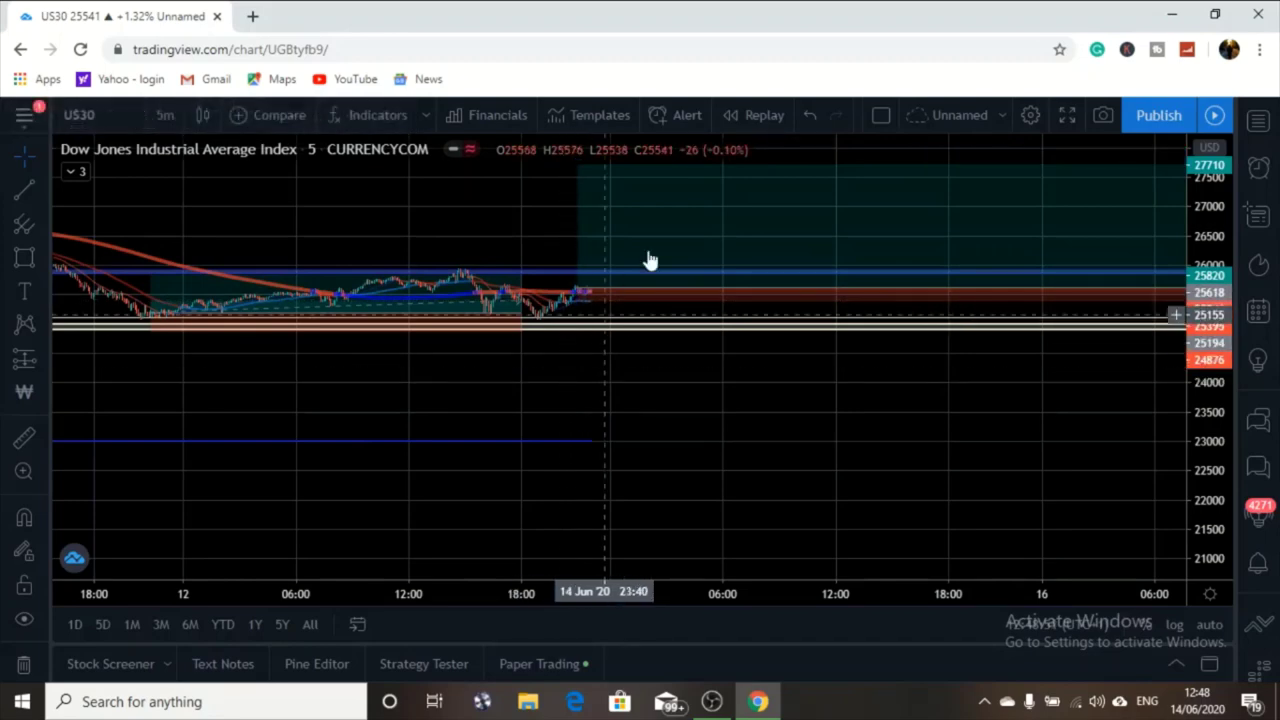
{"action": "mouse_move", "coordinate": [685, 253]}
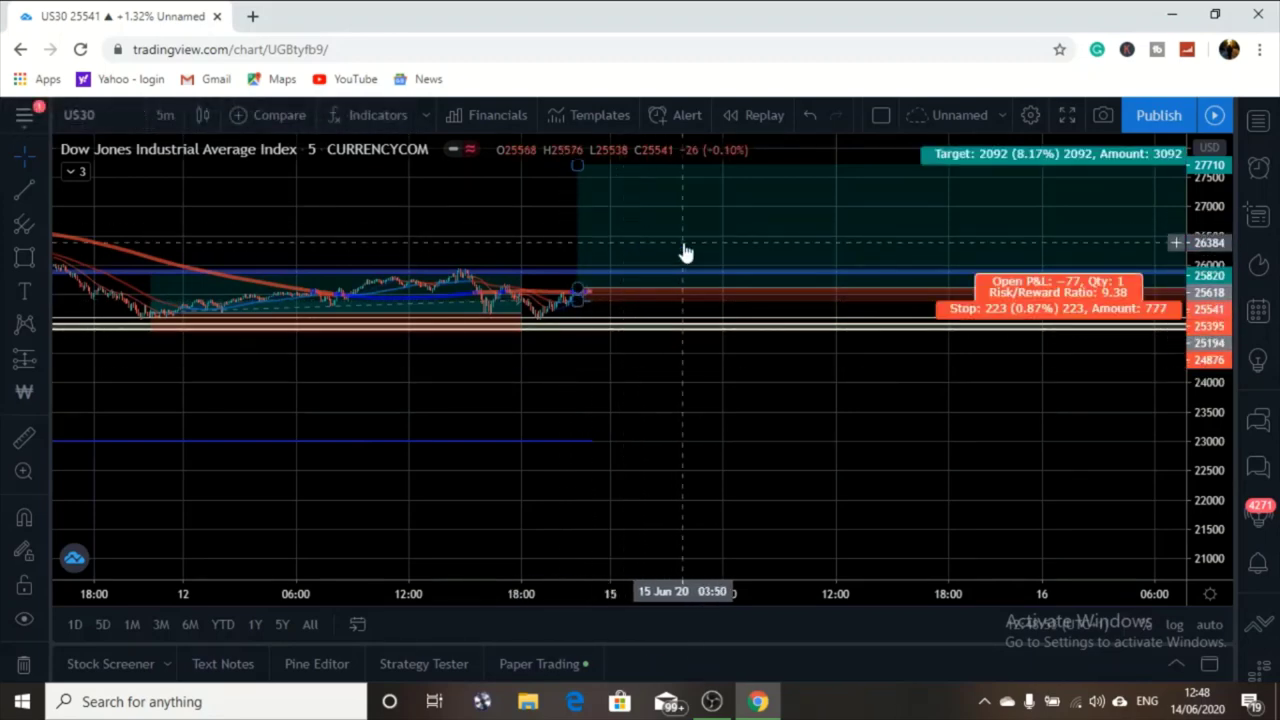
{"action": "left_click_drag", "start_coordinate": [605, 375], "coordinate": [668, 452]}
{"action": "left_click", "coordinate": [563, 537]}
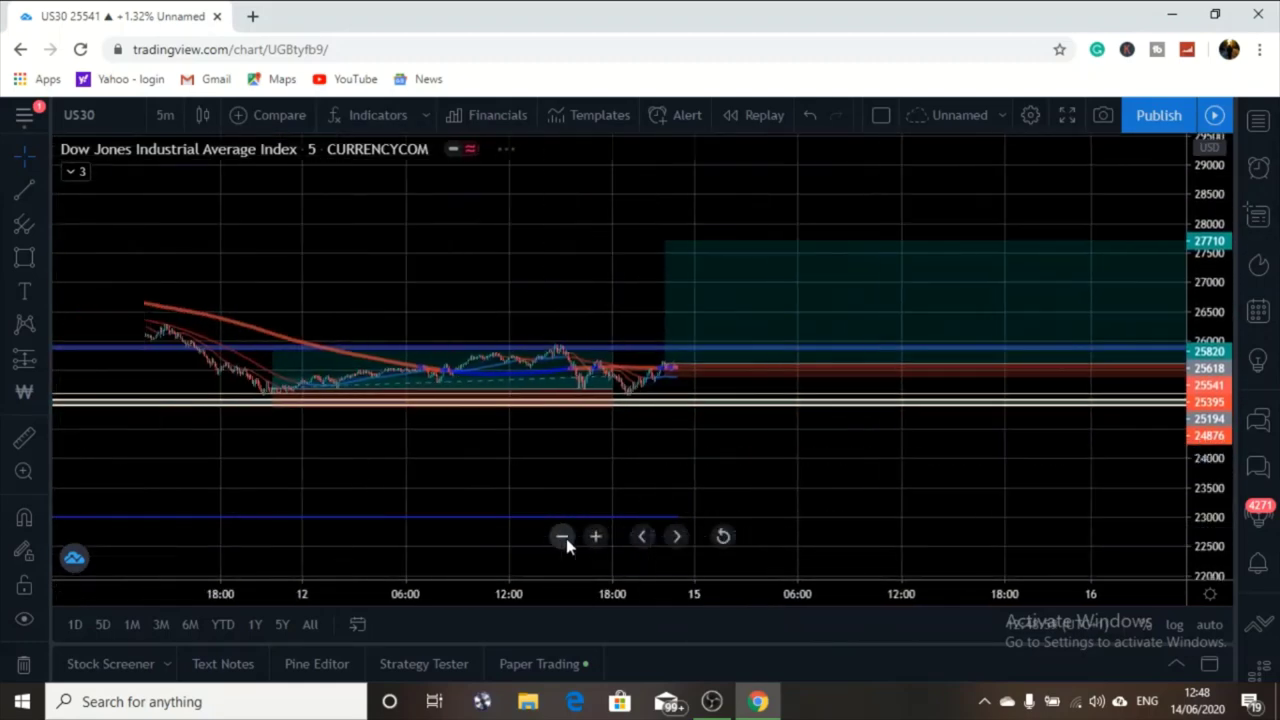
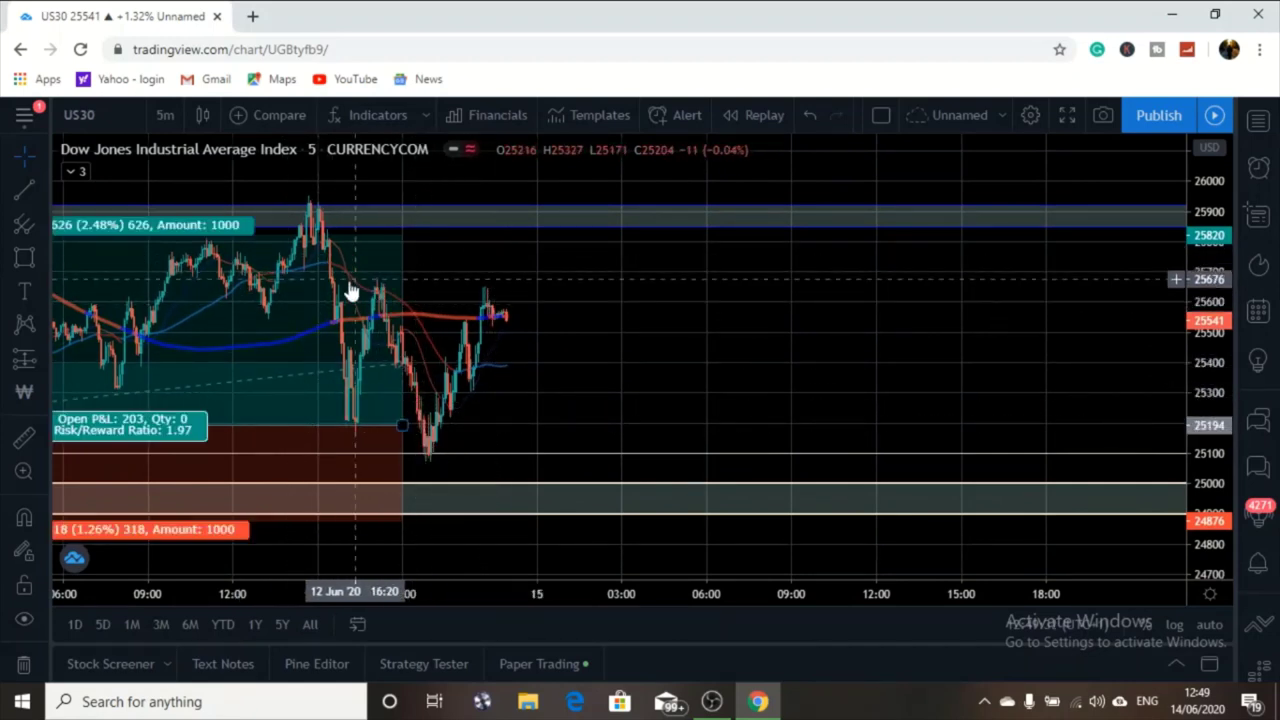
Draw a rectangle zone over the recent highs from about 25648 to 25704, spanning 12 June 2020, 16:20 to 15 June 2020, 00:15.
{"action": "left_click", "coordinate": [24, 257]}
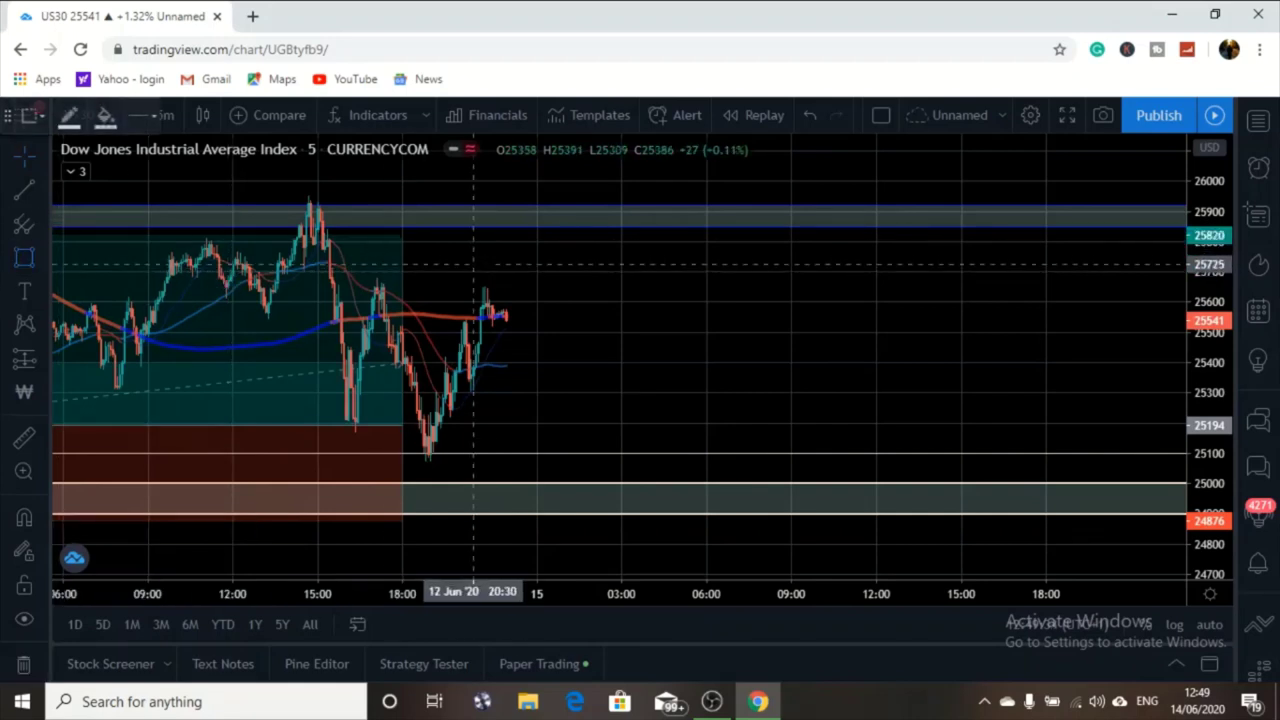
{"action": "mouse_move", "coordinate": [494, 286]}
{"action": "left_mouse_down"}
{"action": "mouse_move", "coordinate": [371, 270]}
{"action": "mouse_move", "coordinate": [492, 305]}
{"action": "mouse_move", "coordinate": [356, 271]}
{"action": "left_mouse_up"}
{"action": "left_click_drag", "start_coordinate": [497, 287], "coordinate": [543, 287]}
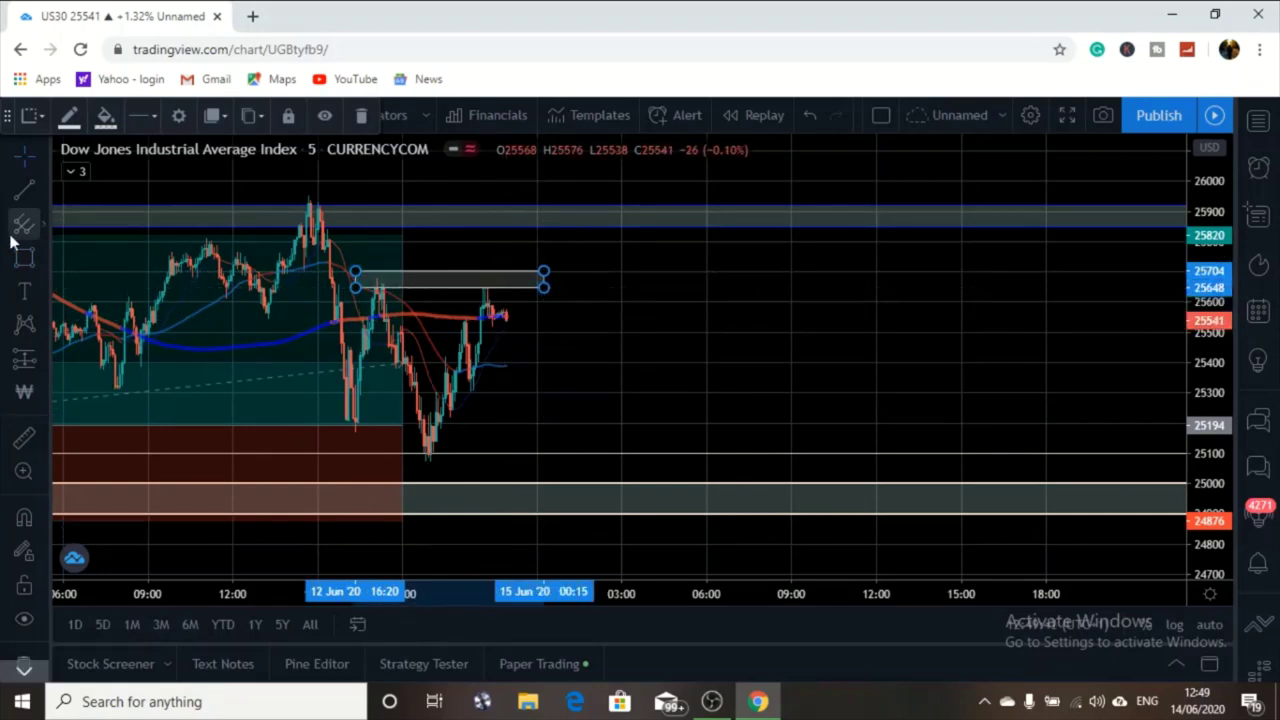
Brush a green projection from the latest candle above the rectangle, back to its upper edge near 25710, and up to an arrowhead near 26000.
{"action": "left_click", "coordinate": [40, 262]}
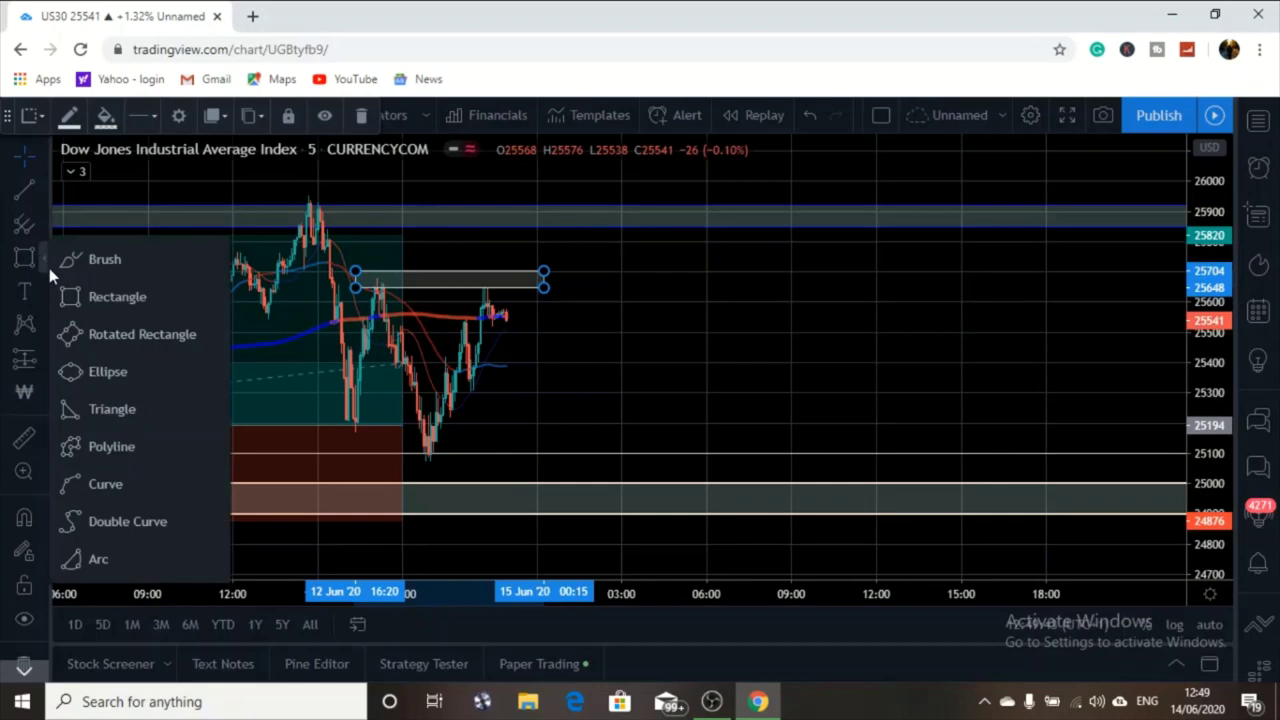
{"action": "left_click", "coordinate": [100, 260]}
{"action": "mouse_move", "coordinate": [508, 316]}
{"action": "left_mouse_down"}
{"action": "mouse_move", "coordinate": [506, 252]}
{"action": "mouse_move", "coordinate": [533, 270]}
{"action": "left_mouse_up"}
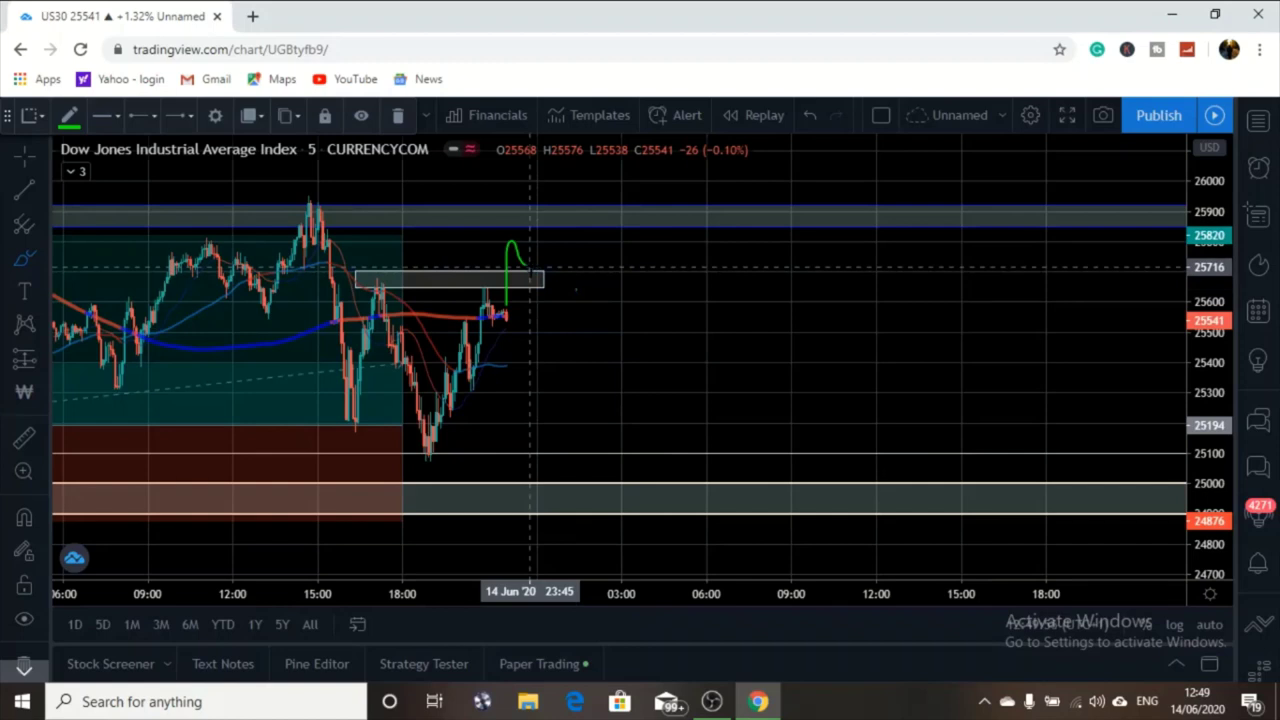
{"action": "mouse_move", "coordinate": [530, 267]}
{"action": "left_mouse_down"}
{"action": "mouse_move", "coordinate": [545, 200]}
{"action": "mouse_move", "coordinate": [565, 177]}
{"action": "left_mouse_up"}
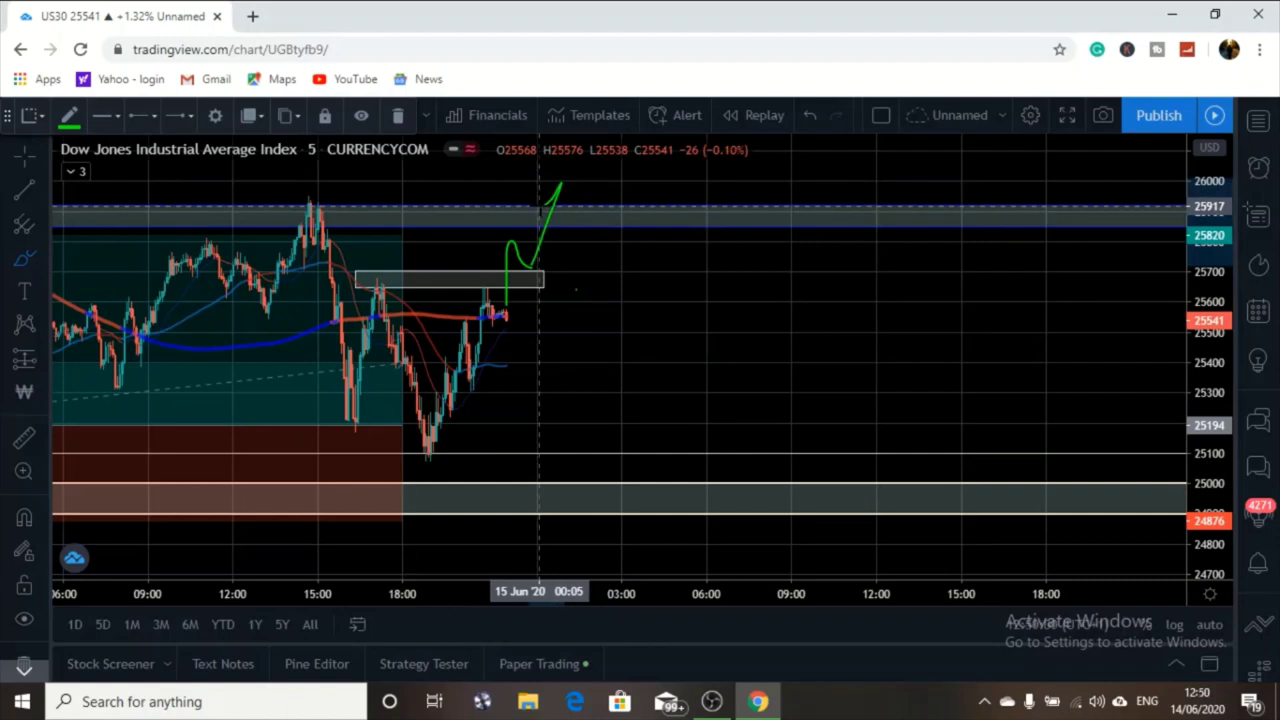
{"action": "left_click", "coordinate": [566, 186]}
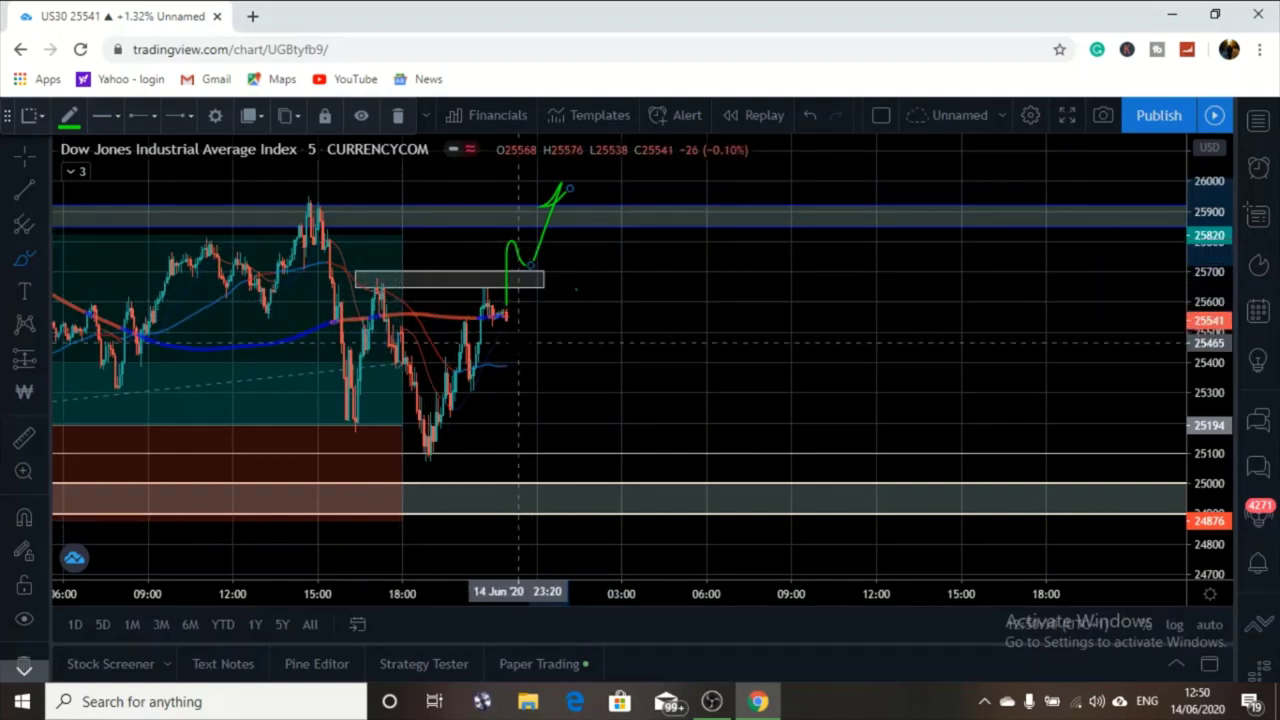
Delete the stray brush strokes made around the green projection arrow.
{"action": "left_click_drag", "start_coordinate": [517, 338], "coordinate": [455, 140]}
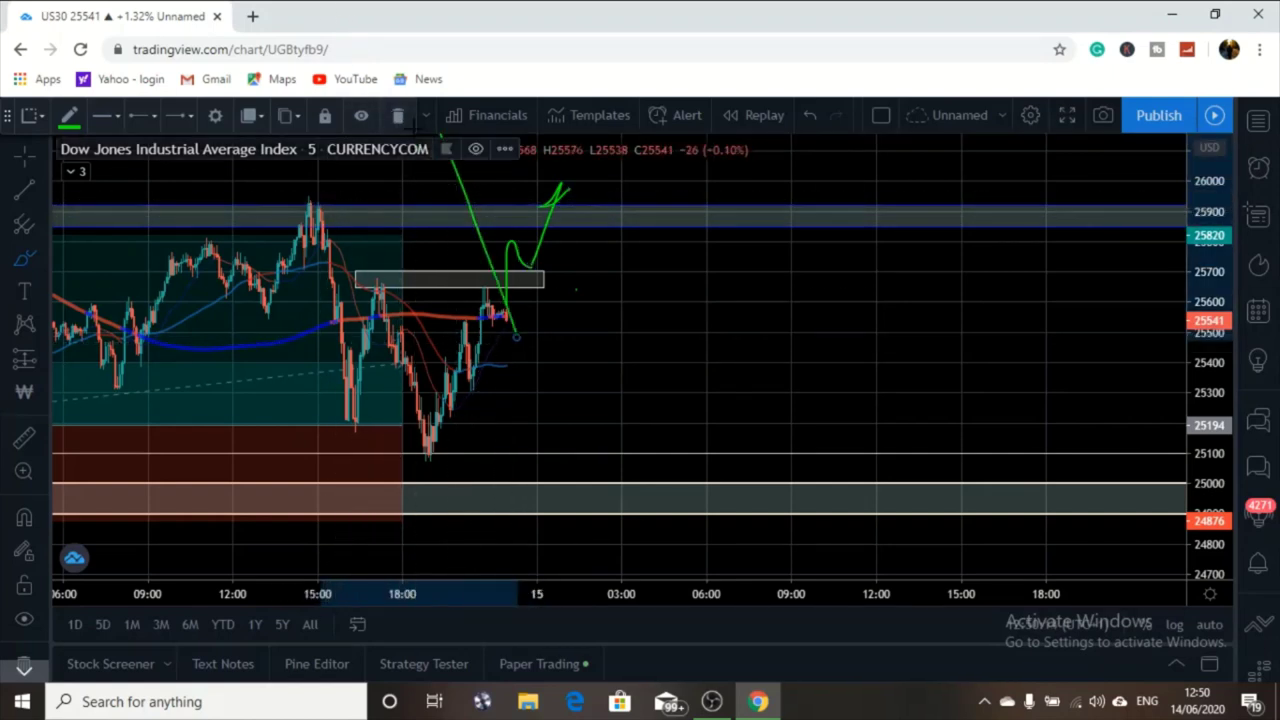
{"action": "left_click", "coordinate": [398, 117]}
{"action": "left_click", "coordinate": [527, 250]}
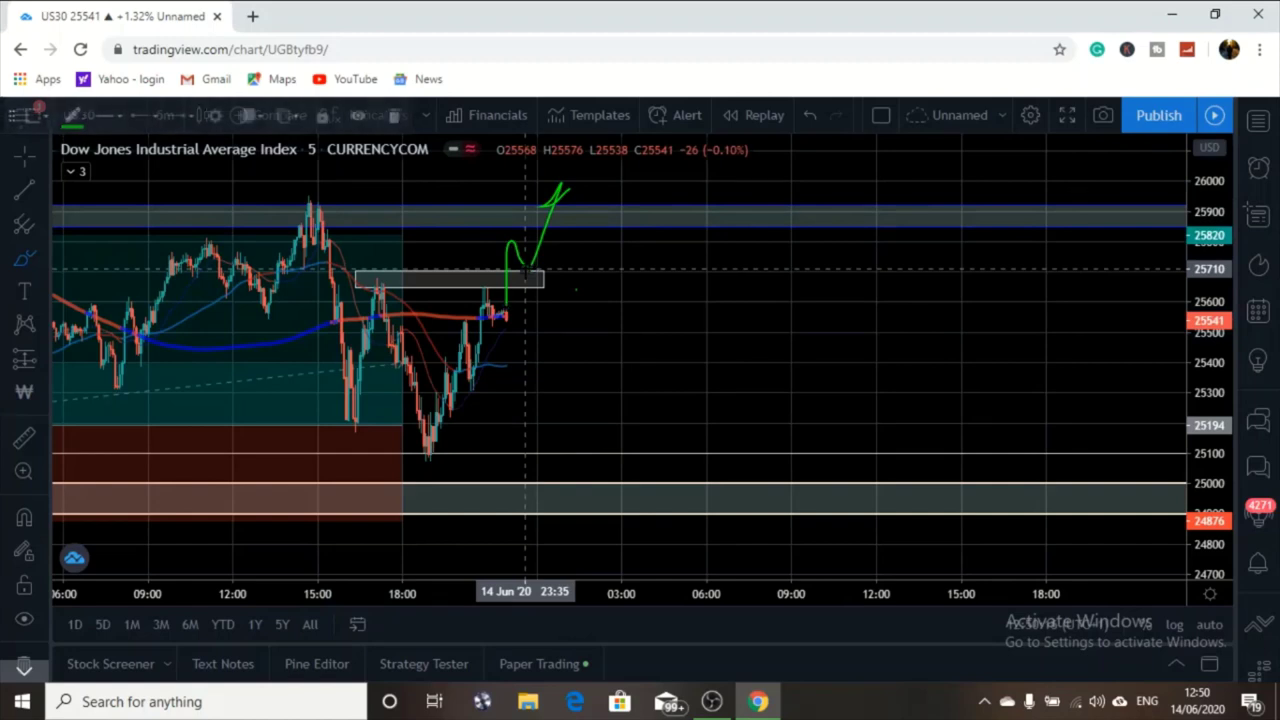
{"action": "left_click", "coordinate": [545, 217]}
{"action": "left_click", "coordinate": [399, 117]}
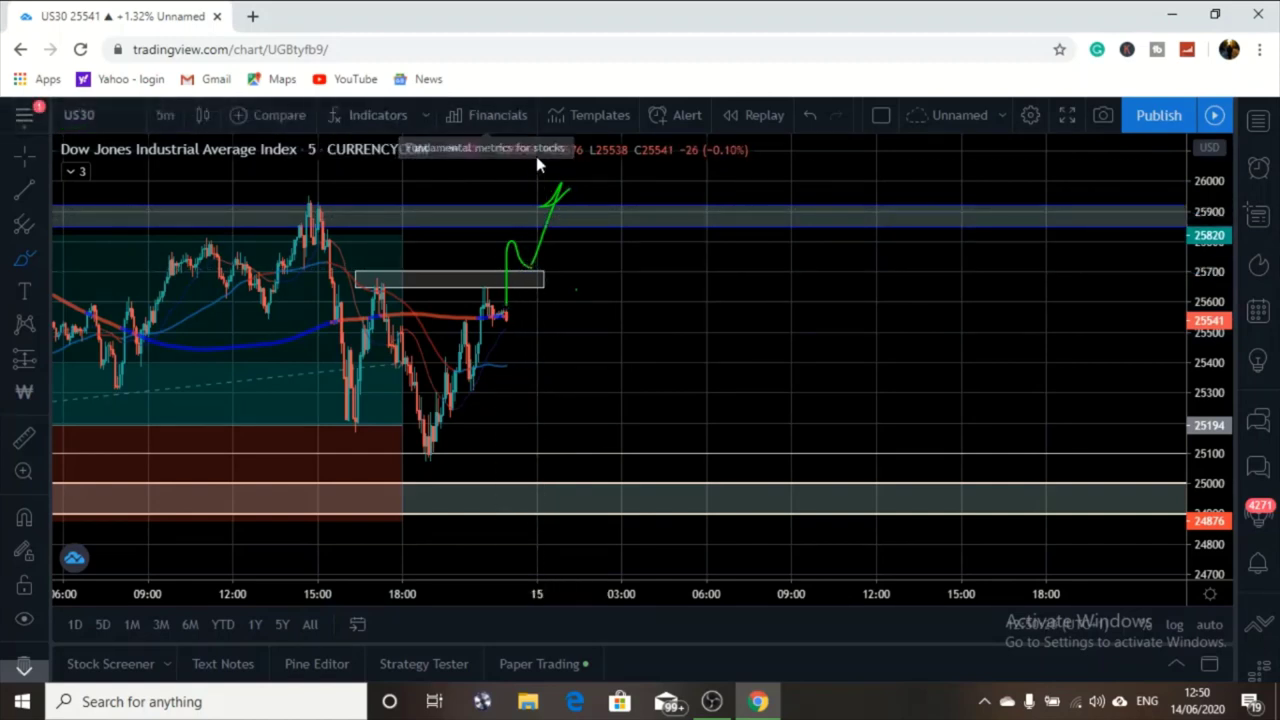
{"action": "left_click", "coordinate": [556, 192]}
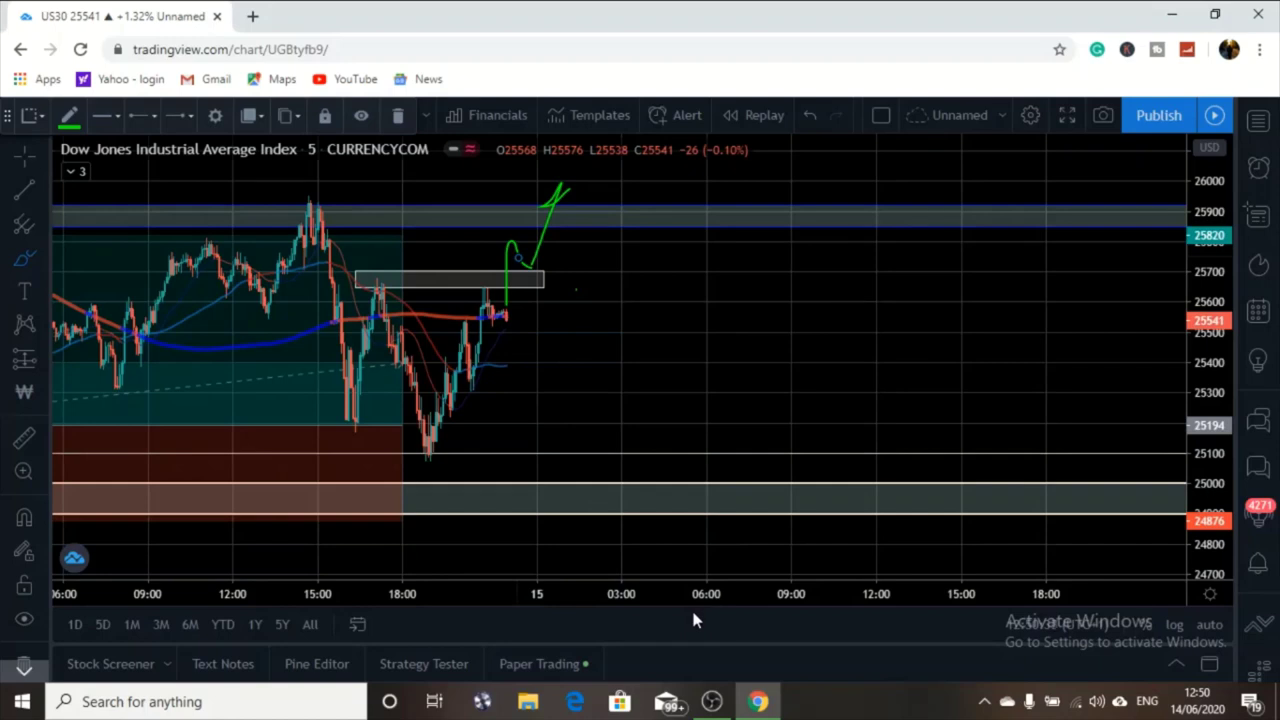
{"action": "mouse_move", "coordinate": [646, 537]}
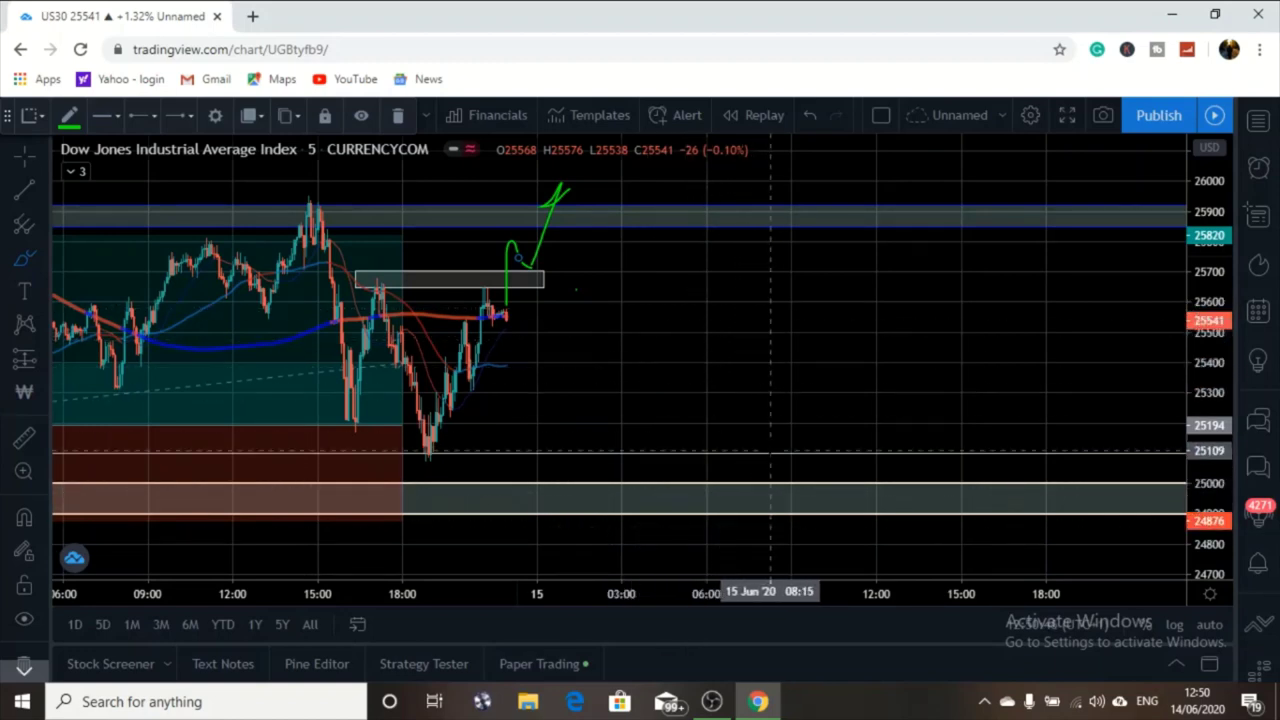
{"action": "mouse_move", "coordinate": [773, 535]}
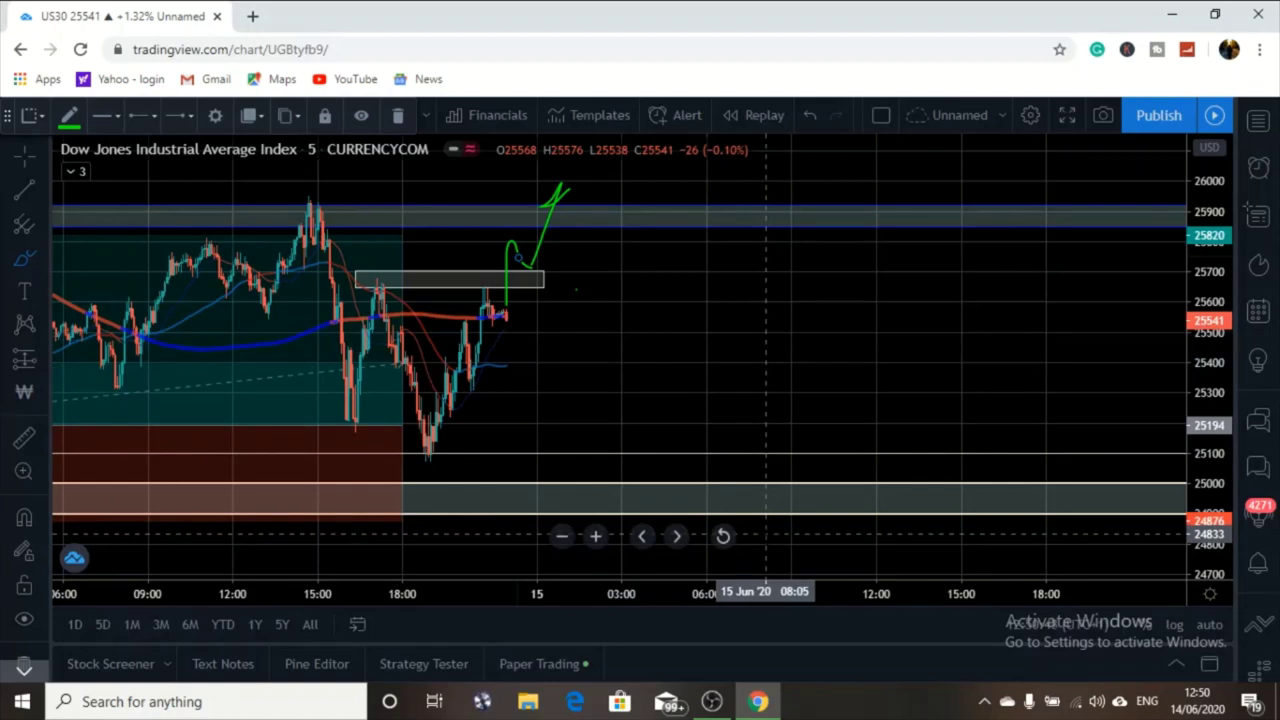